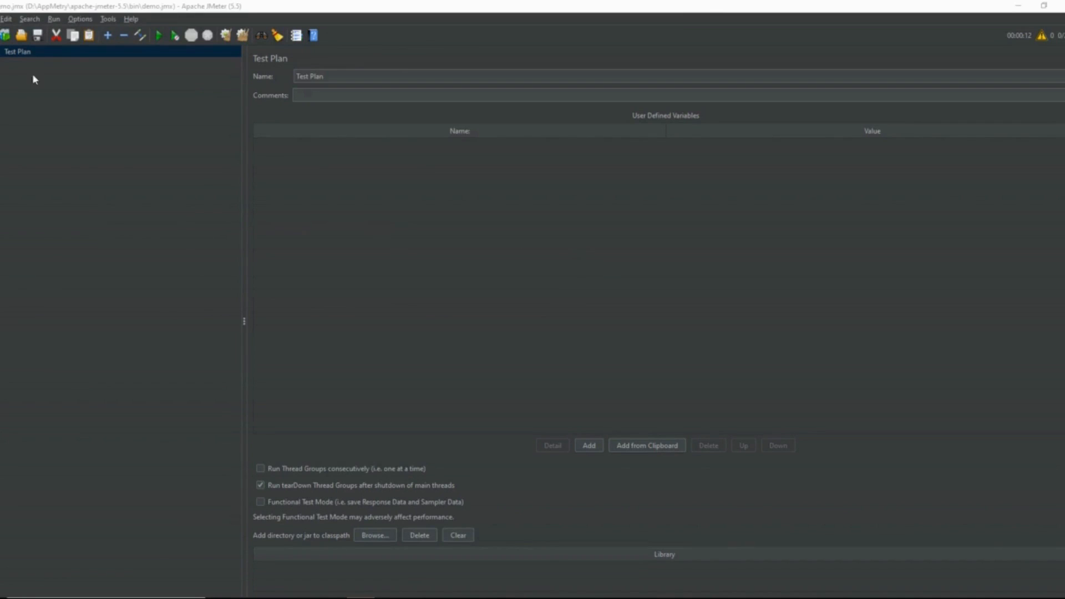
Step: Add a standard Thread Group to the Test Plan
right_click(37, 50)
mouse_move(52, 56)
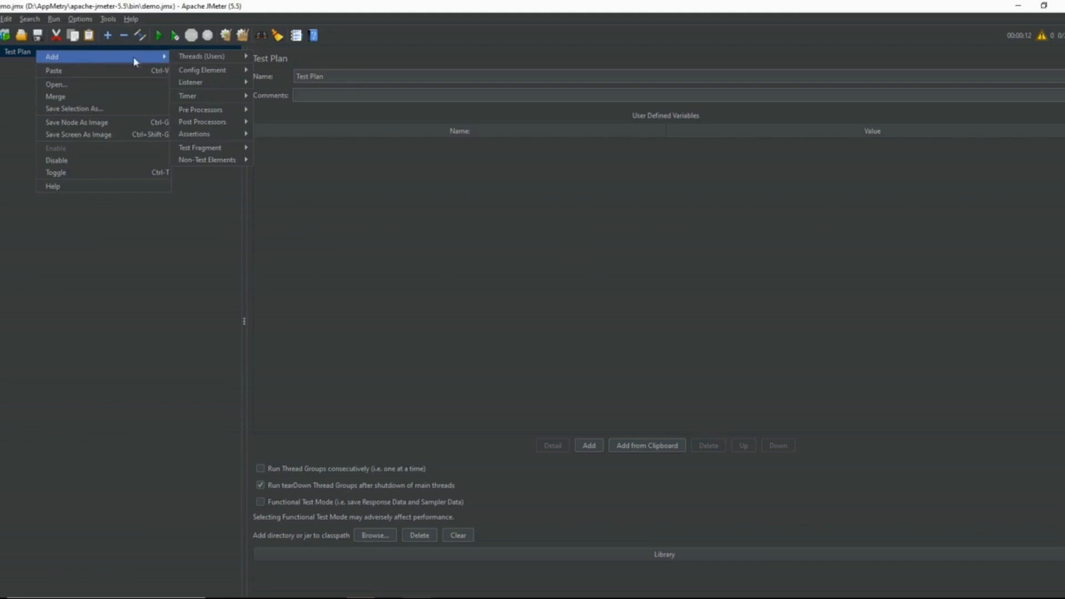
mouse_move(186, 59)
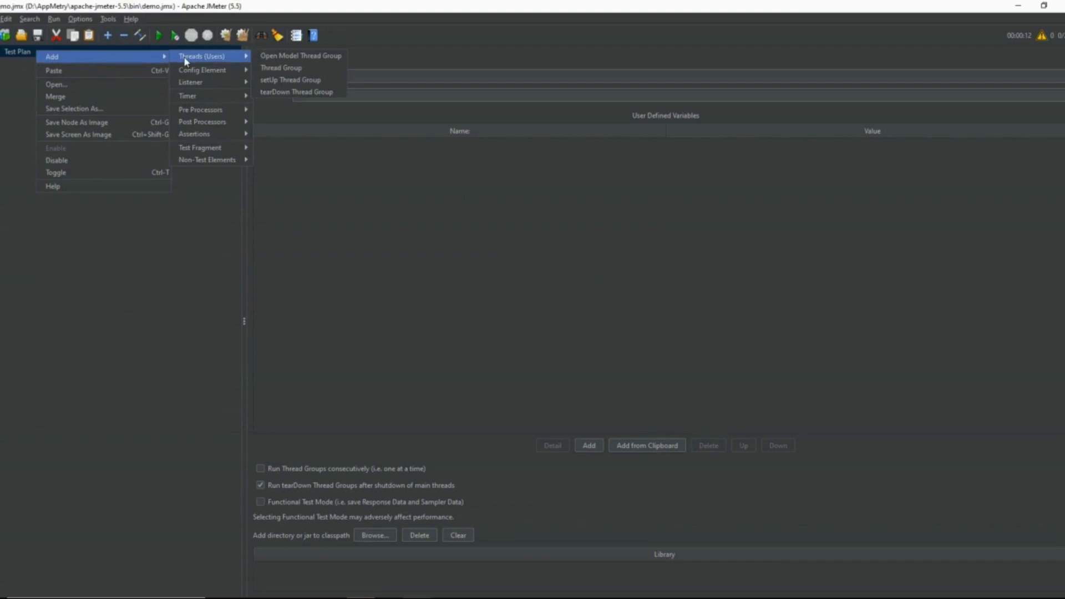
left_click(284, 69)
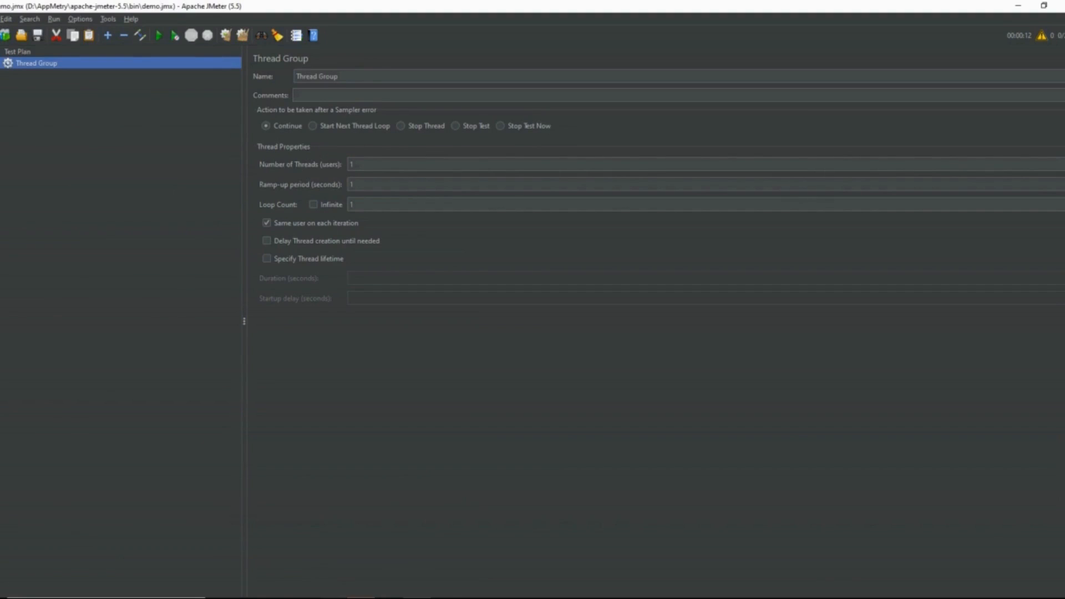
Step: Open the sticky note and examine the API address to test, returning to JMeter when done
left_click(333, 598)
left_click(392, 558)
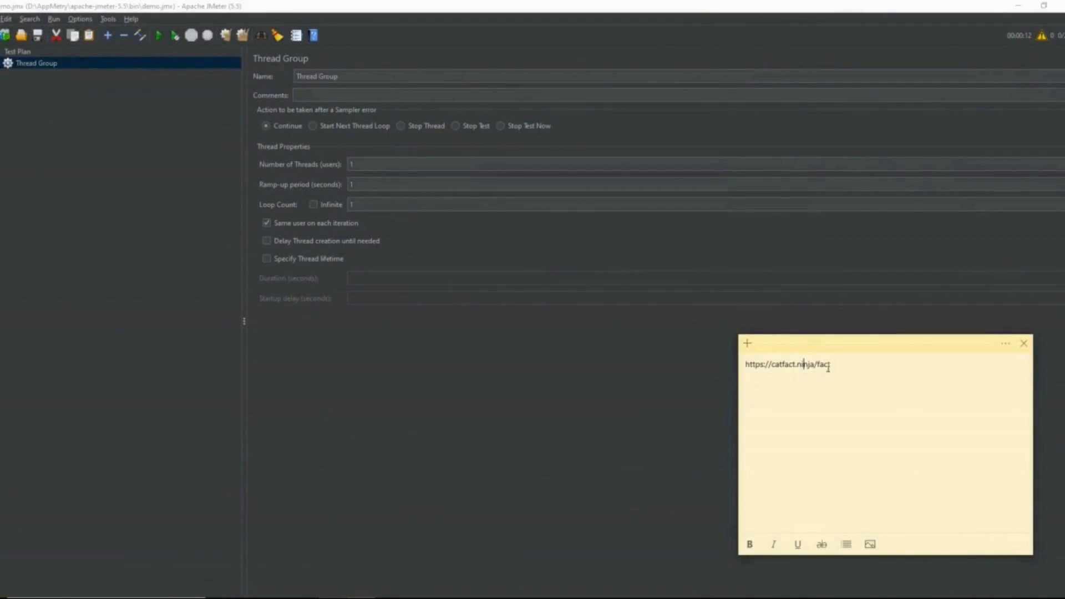
left_click_drag(832, 365, 744, 364)
left_click(788, 402)
left_click(471, 221)
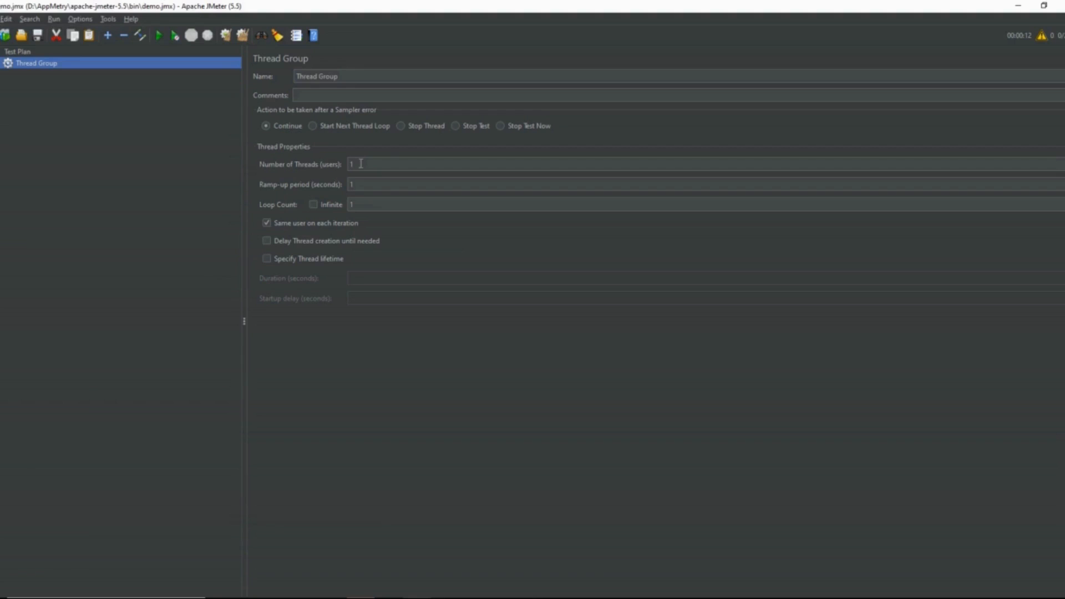
Step: Add an HTTP Request sampler to the Thread Group
right_click(52, 69)
mouse_move(67, 72)
mouse_move(225, 71)
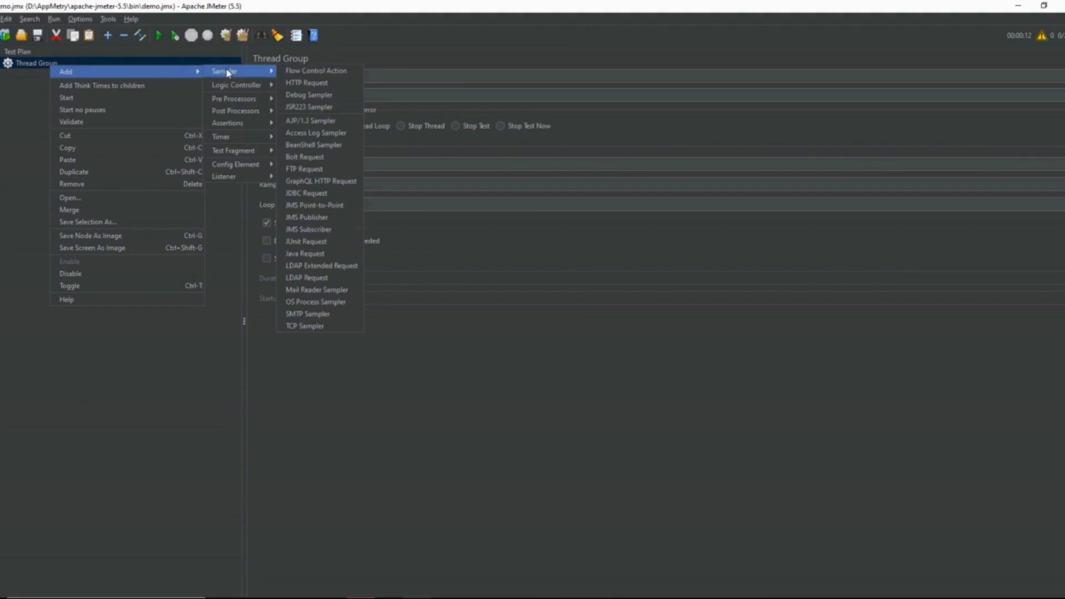
left_click(303, 84)
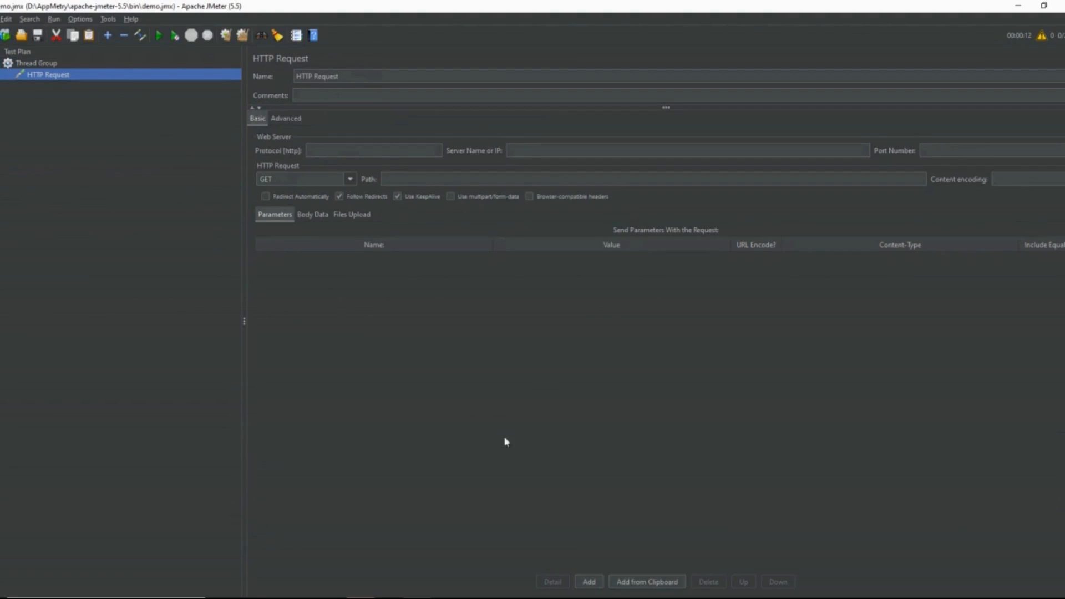
Step: Copy "https" from the URL in the sticky note into the HTTP Request's protocol
left_click(360, 597)
left_click(420, 562)
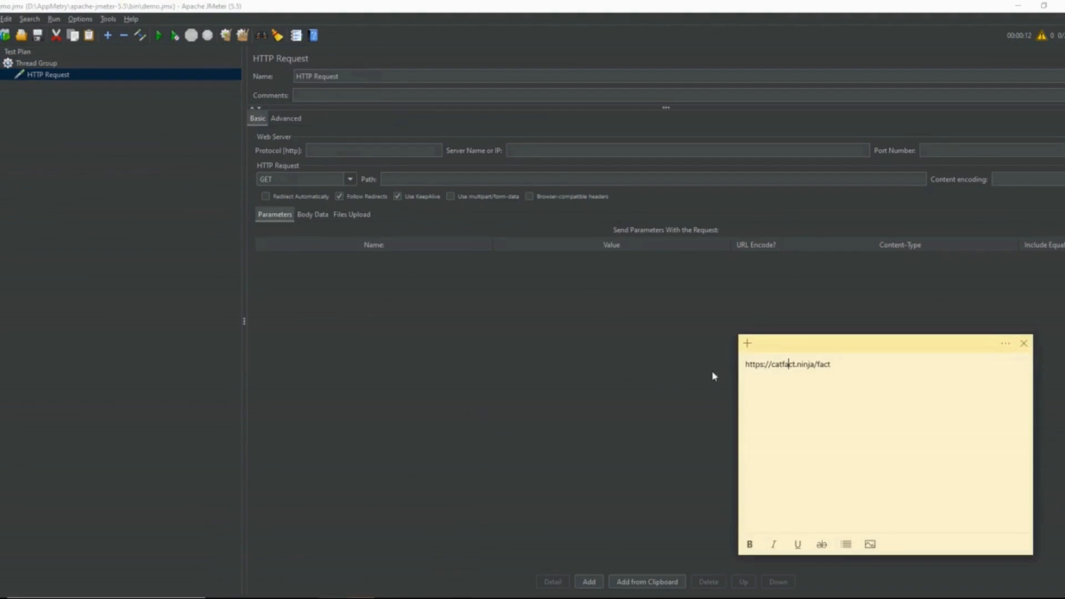
left_click_drag(760, 365, 745, 365)
key("Left")
key("Right")
key("shift+Right")
key("shift+Right")
key("shift+Right")
key("Left")
key("Left")
key("shift+Right")
key("shift+Right")
key("shift+Right")
key("shift+Right")
key("shift+Right")
right_click(757, 370)
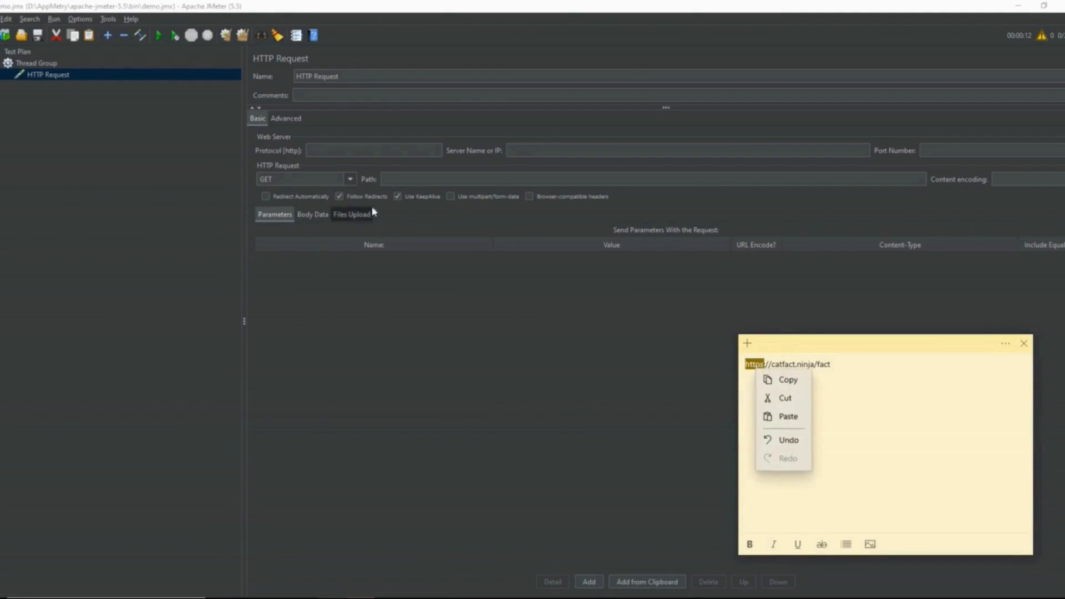
left_click(773, 377)
left_click(392, 149)
key("ctrl+v")
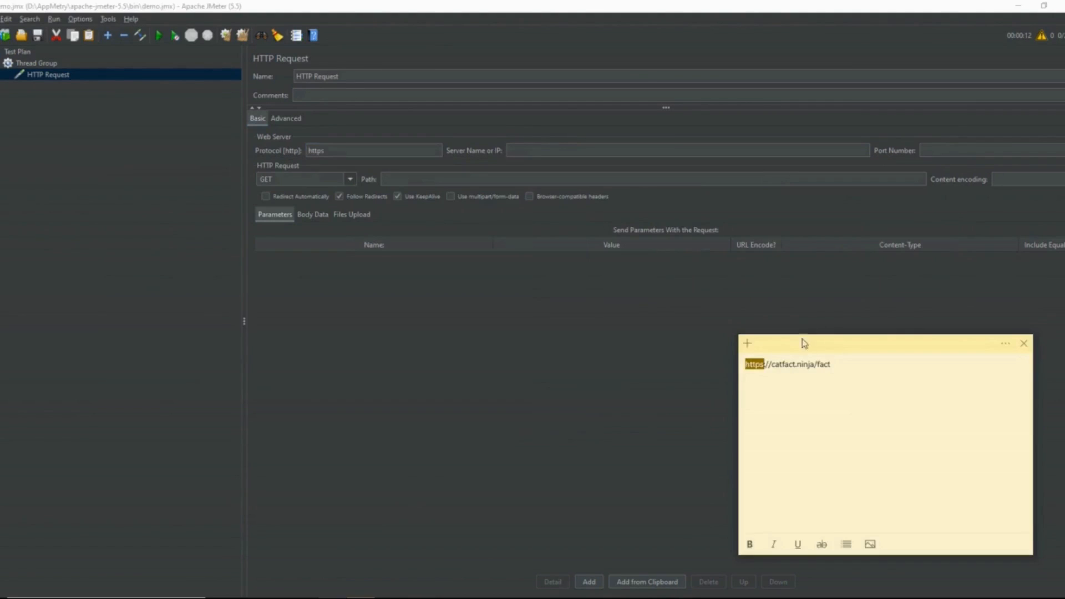
left_click_drag(814, 364, 770, 365)
left_click(560, 149)
key("ctrl+v")
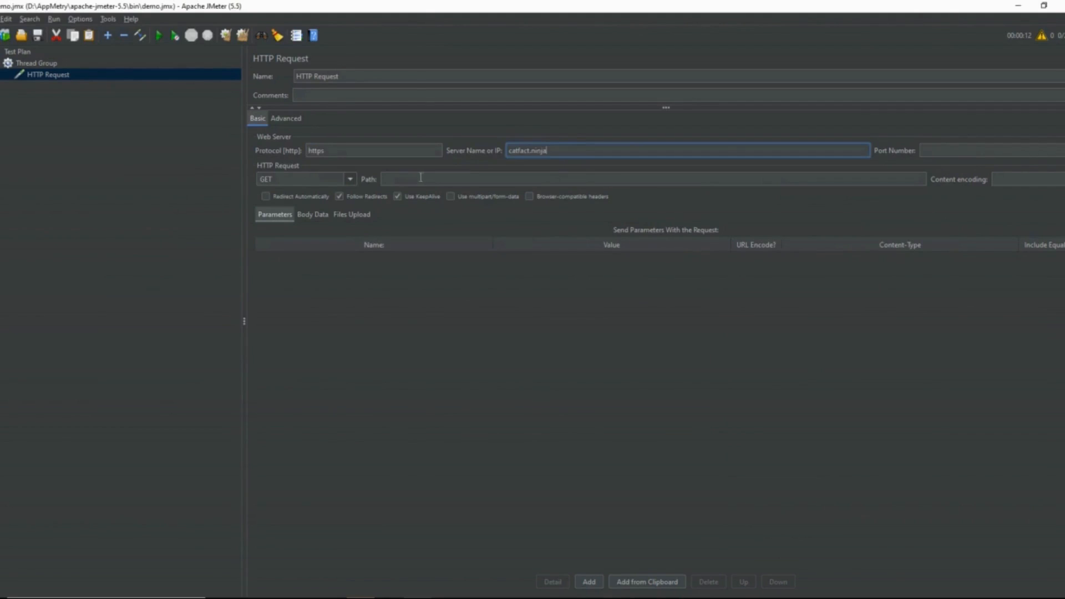
left_click(847, 336)
left_click_drag(854, 365, 810, 364)
key("ctrl+c")
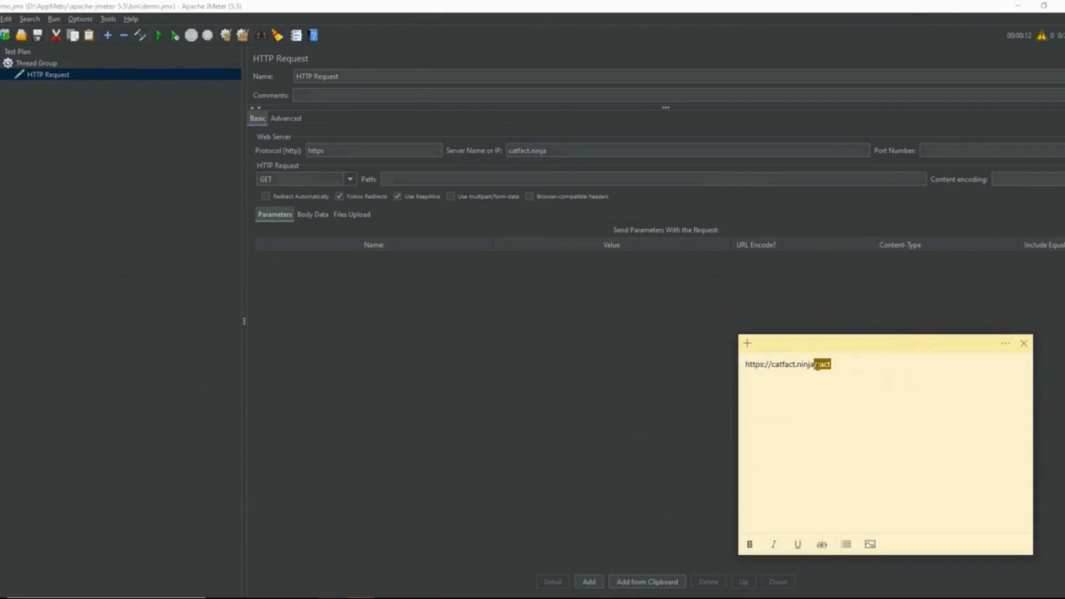
left_click(413, 179)
key("ctrl+v")
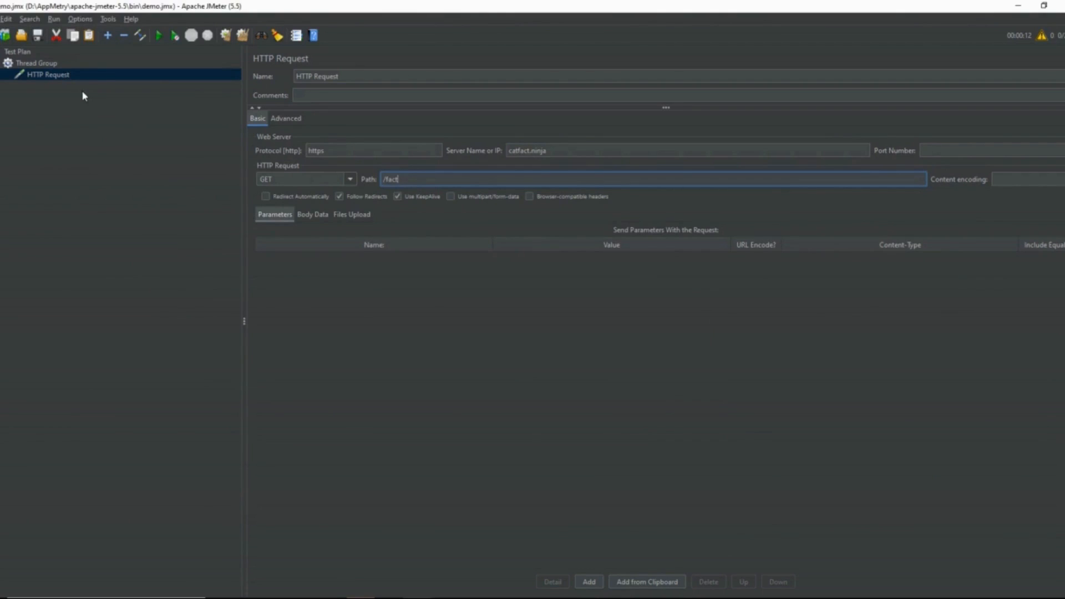
Step: Run the test once and check the Thread Group's loop count, ramp-up period and number of users
left_click(157, 37)
left_click(64, 66)
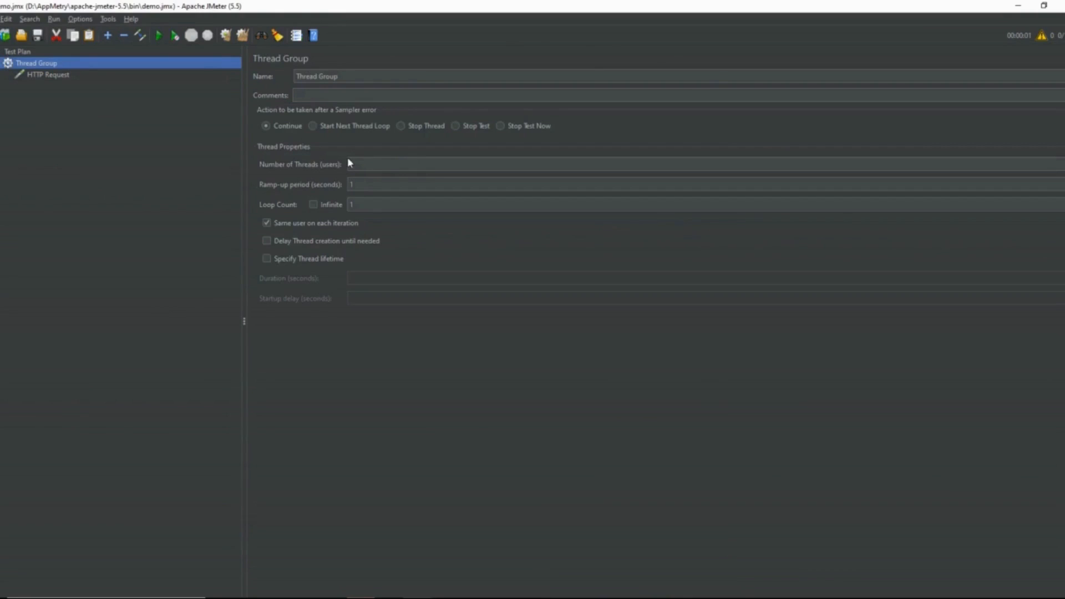
left_click(355, 202)
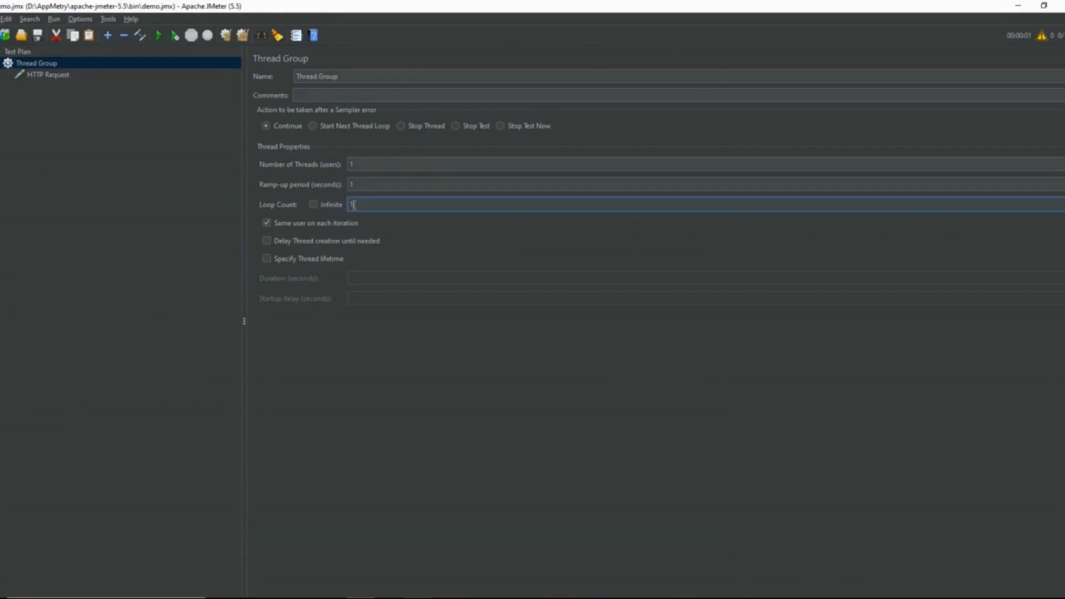
left_click(353, 185)
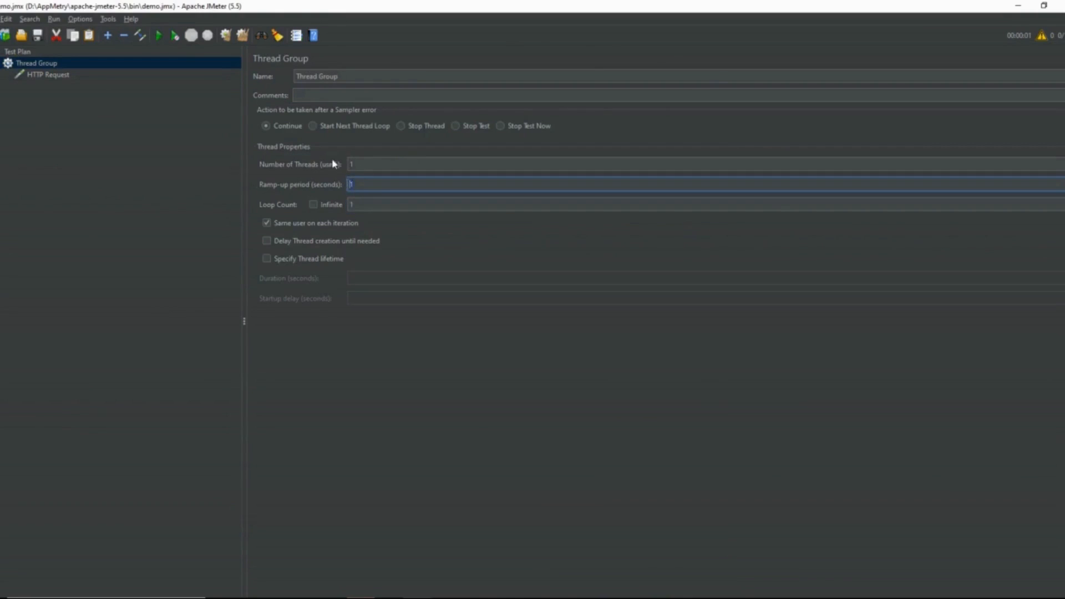
left_click(356, 162)
left_click(93, 120)
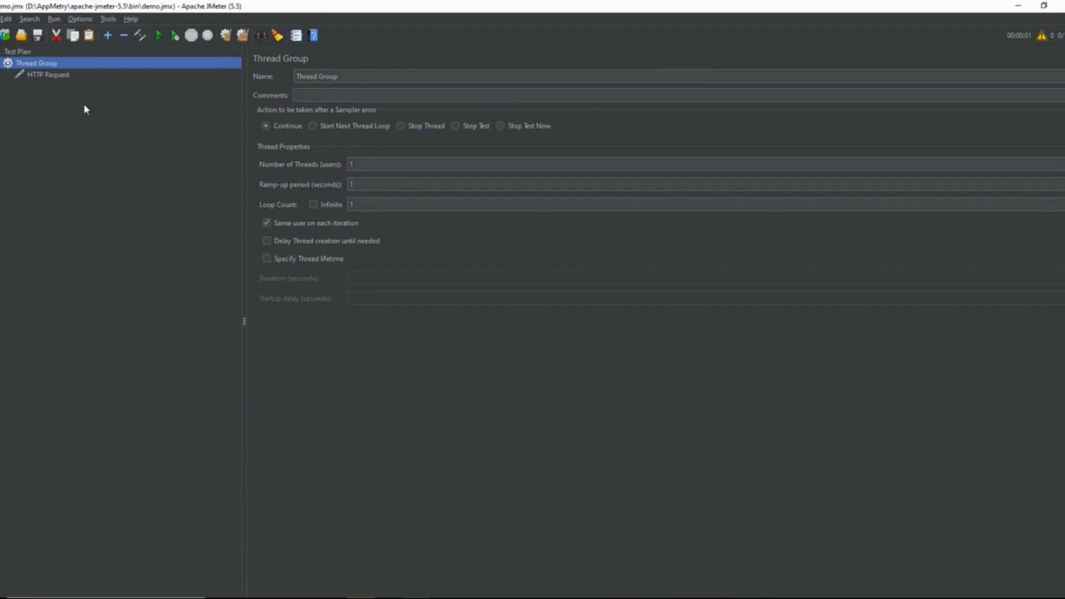
Step: Add a View Results Tree listener to the Thread Group
right_click(61, 66)
mouse_move(167, 72)
mouse_move(252, 183)
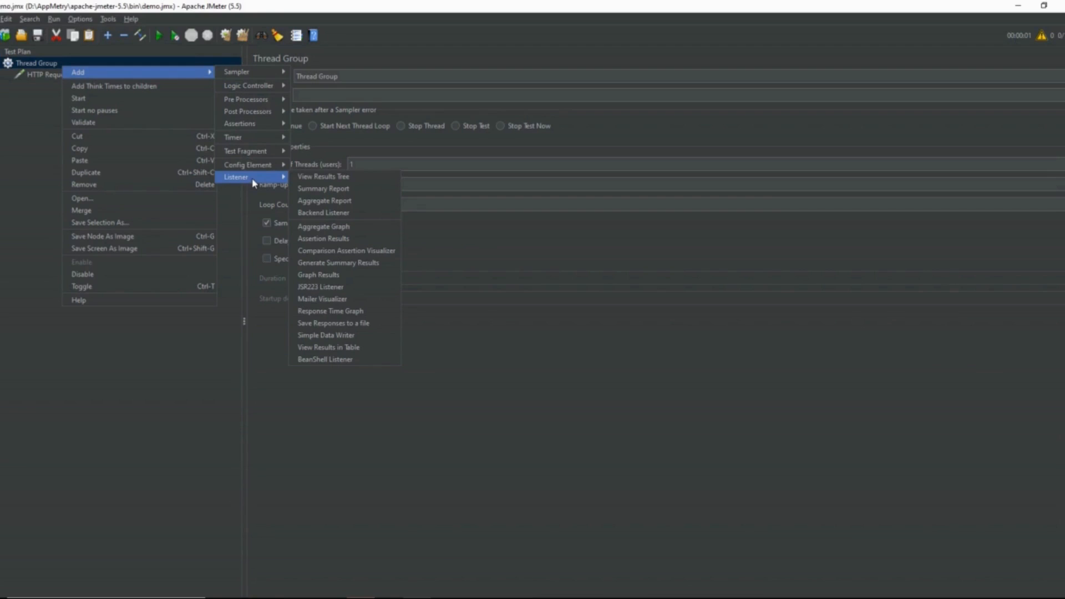
left_click(308, 183)
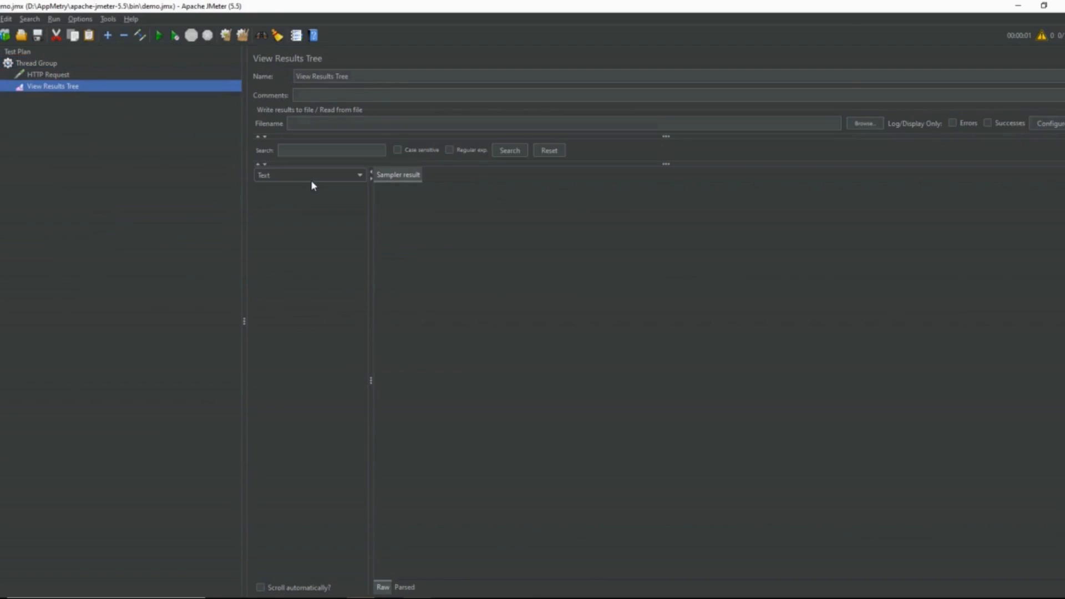
Step: Run the test from the HTTP Request and open the View Results Tree
left_click(98, 76)
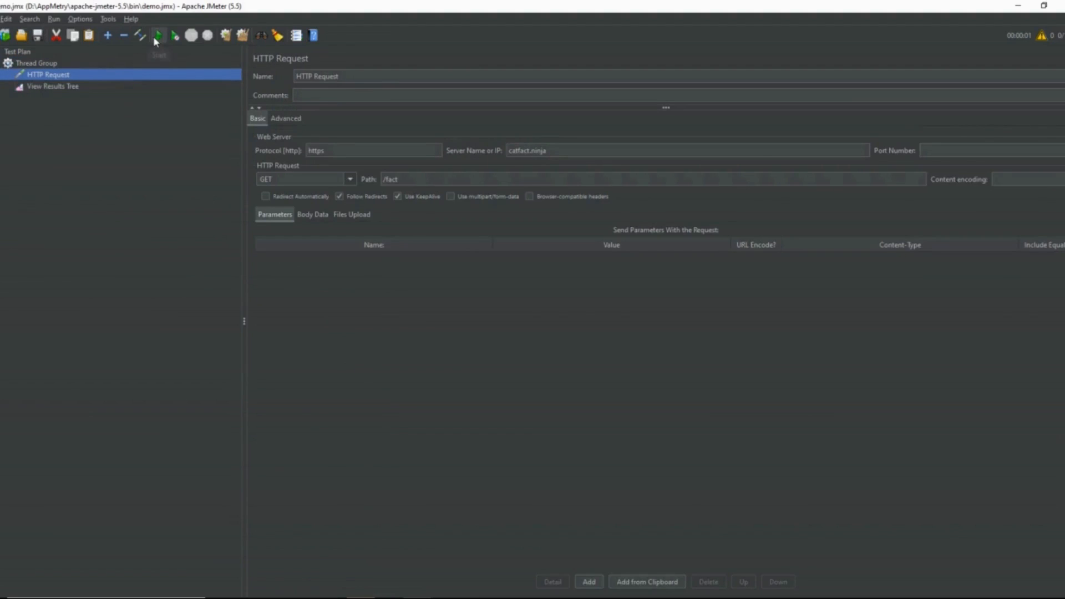
left_click(156, 41)
left_click(91, 88)
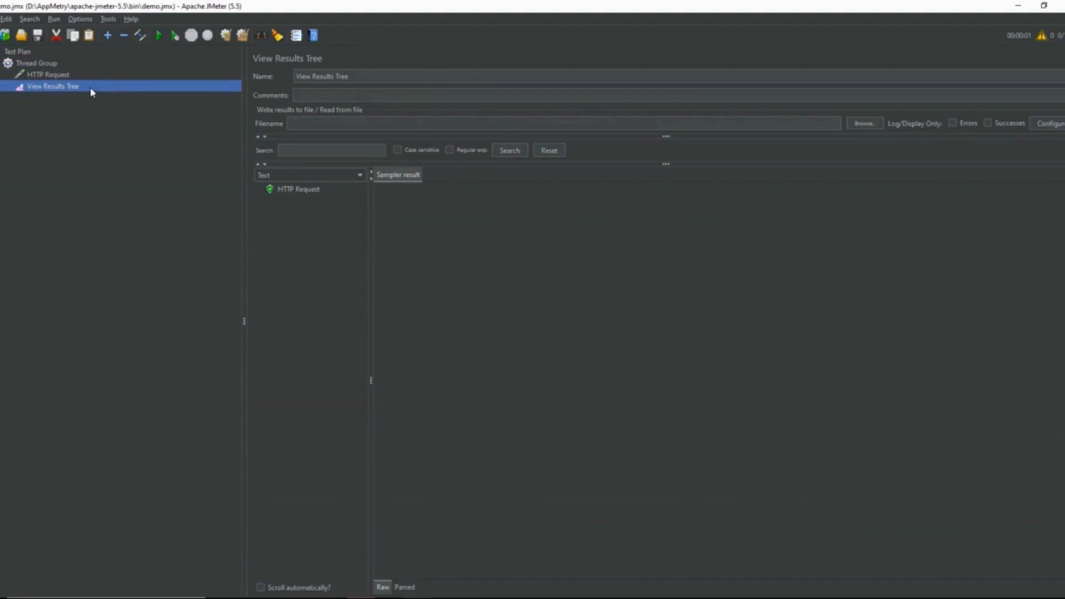
Step: Examine the HTTP Request sample's request body, request headers and response body in the results tree
left_click(293, 191)
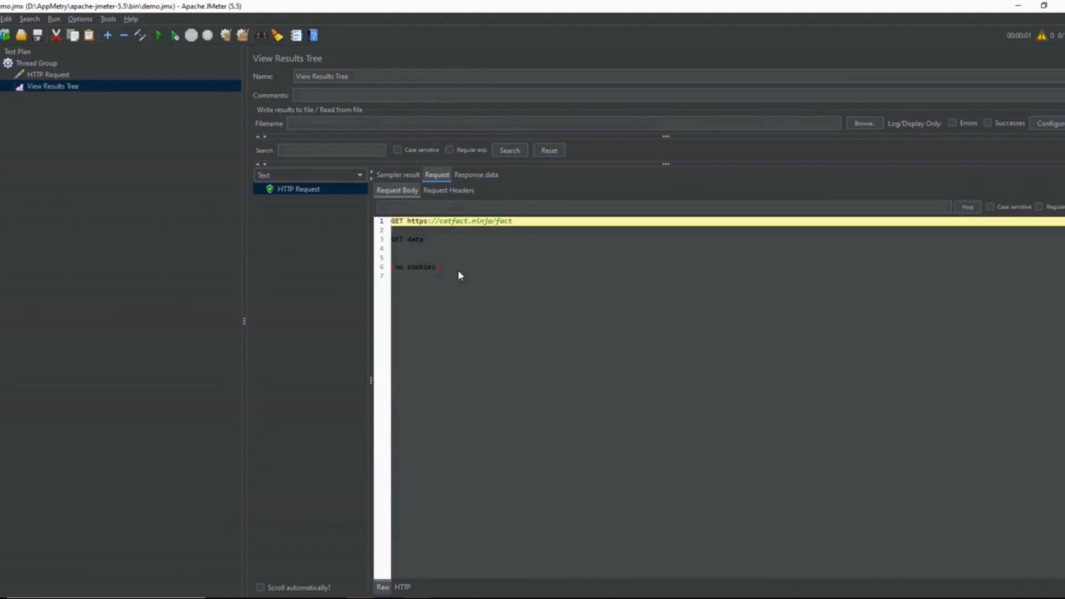
left_click(449, 191)
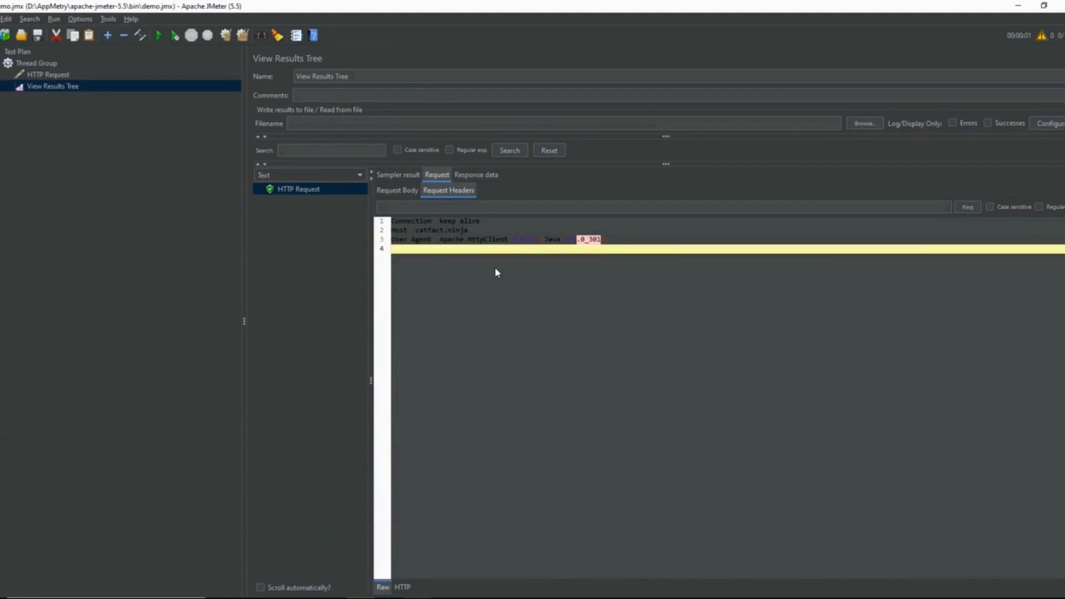
left_click(483, 177)
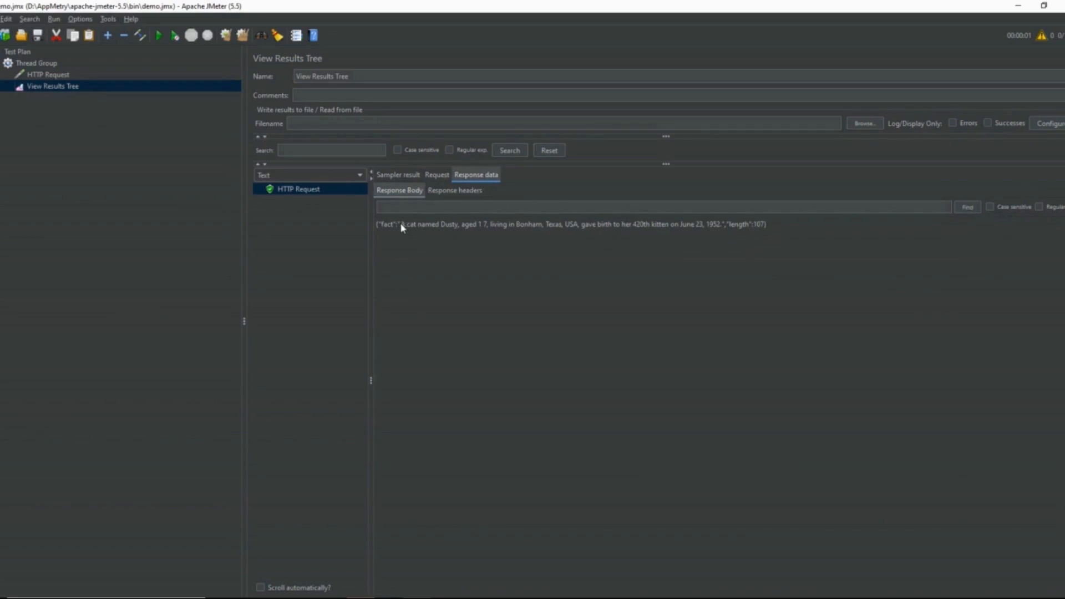
left_click_drag(400, 226, 545, 225)
left_click(612, 268)
left_click(100, 153)
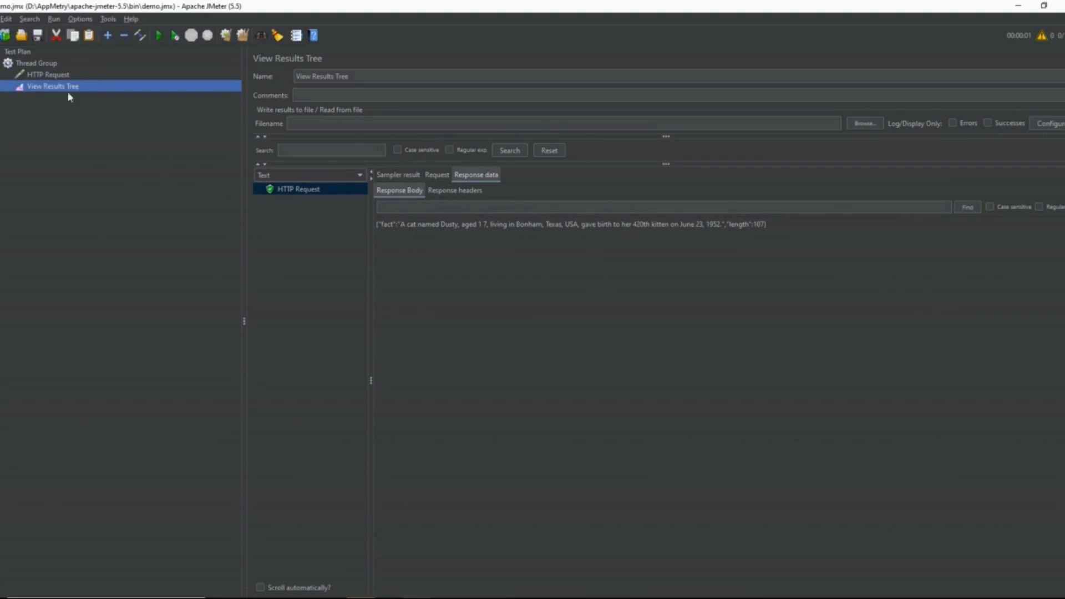
Step: Set the Thread Group's loop count to 100 and start the test
left_click(61, 63)
left_click(380, 204)
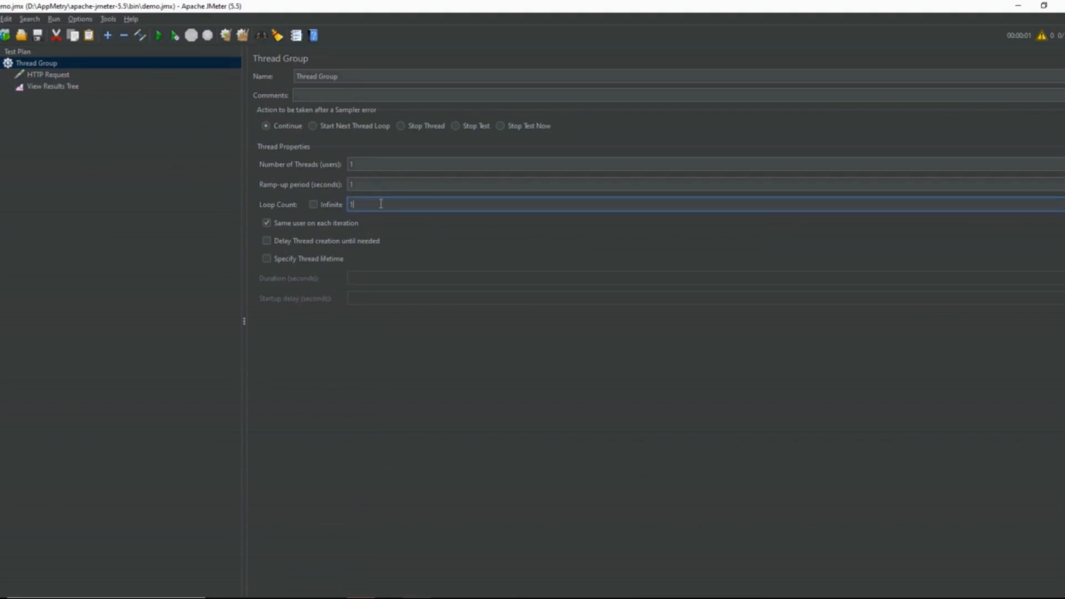
type("00")
left_click(158, 35)
Step: Examine the response bodies of several HTTP Request samples in the View Results Tree
left_click(111, 88)
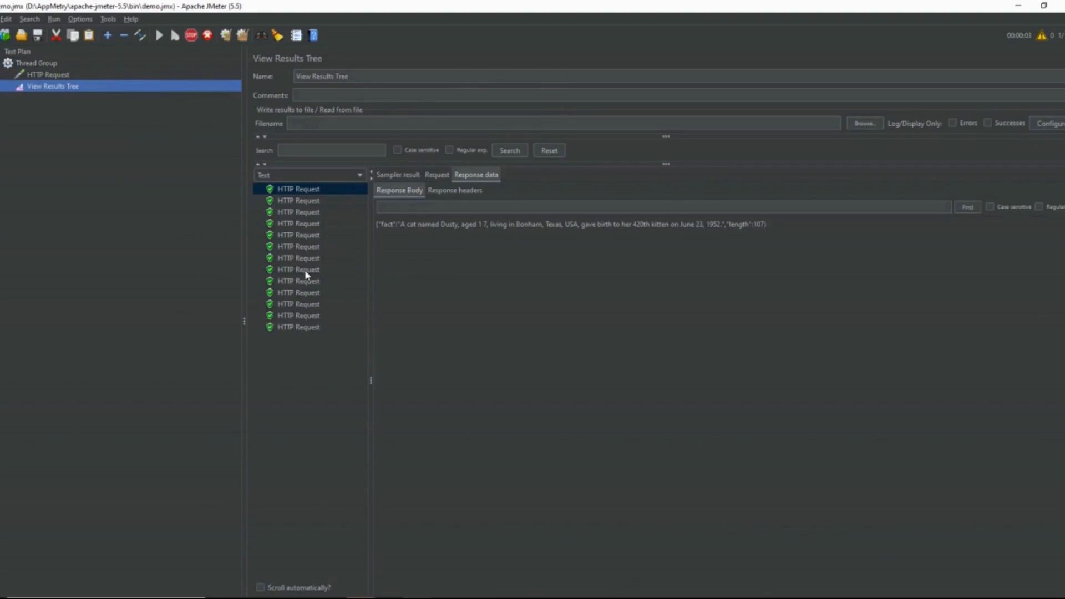
left_click(311, 304)
left_click(312, 326)
left_click(310, 373)
left_click(304, 442)
left_click(304, 409)
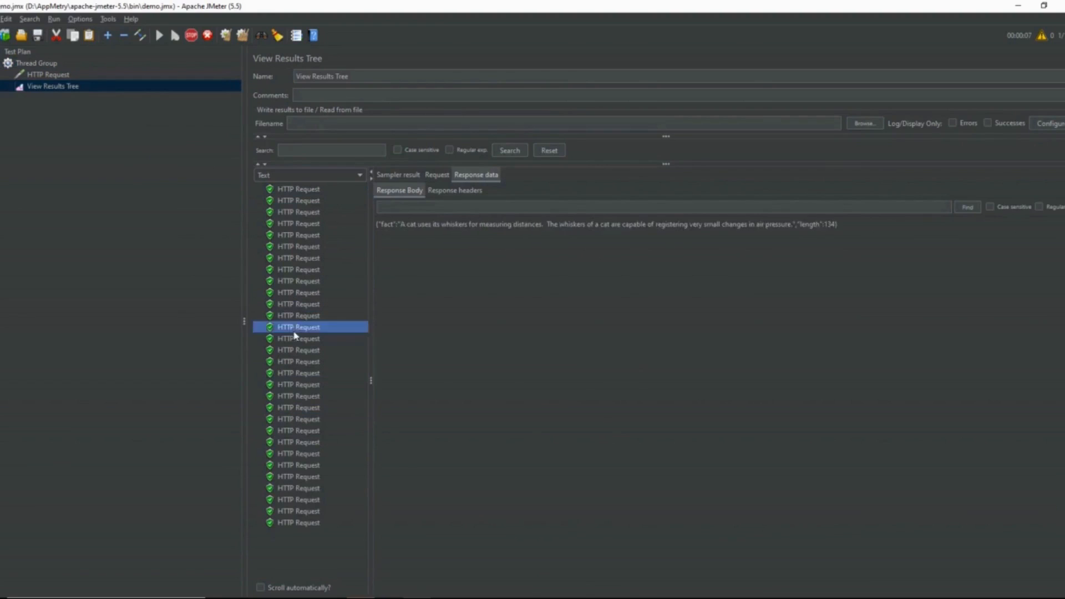
left_click(297, 327)
left_click(289, 293)
scroll(289, 294, "down", 3)
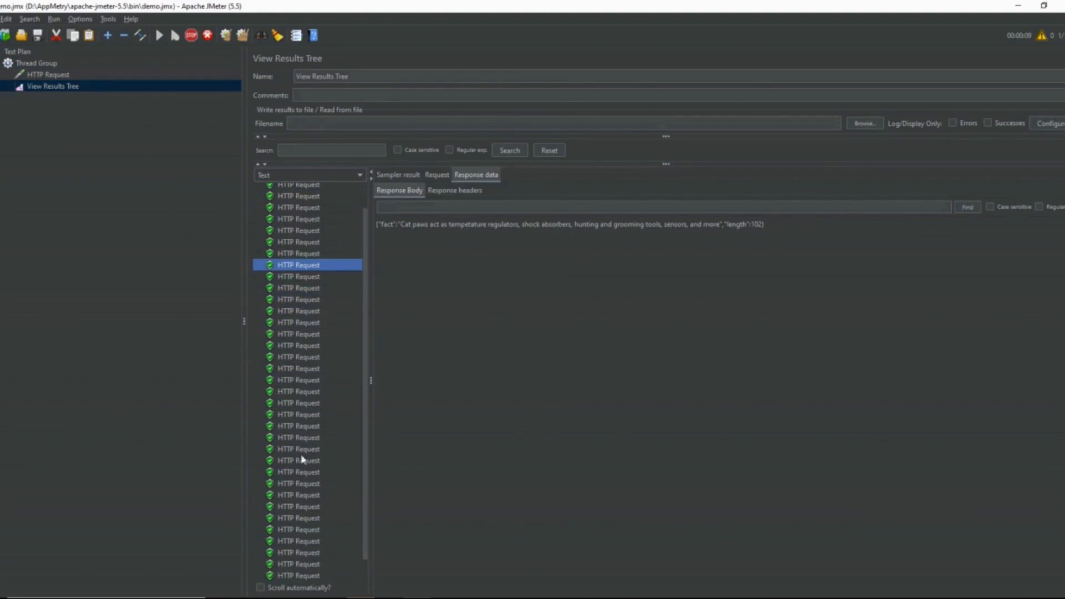
left_click(315, 483)
left_click(312, 506)
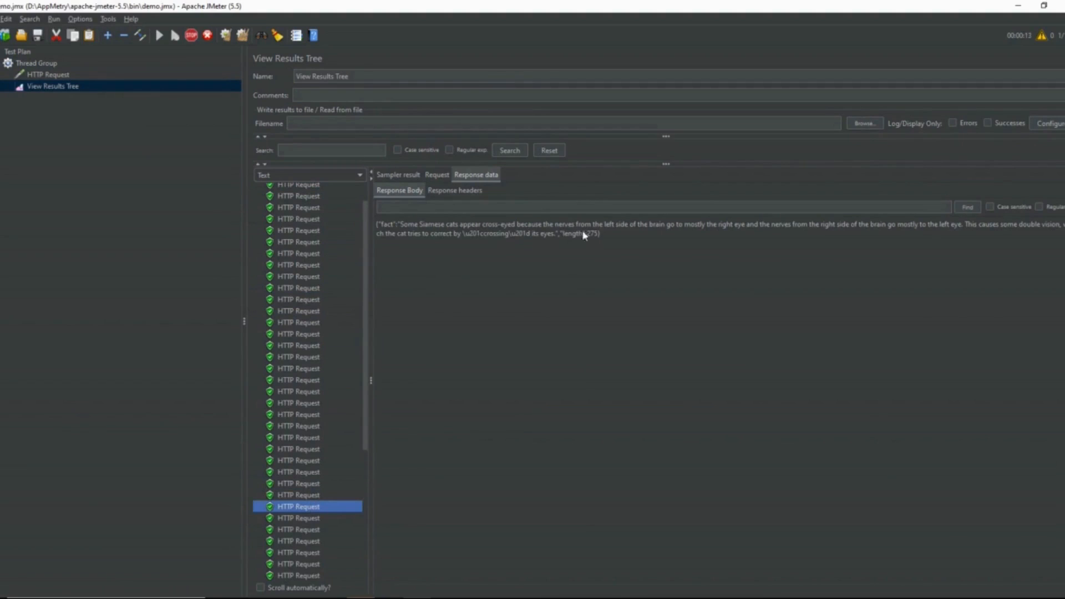
left_click(603, 236)
left_click_drag(603, 236, 388, 224)
left_click(510, 278)
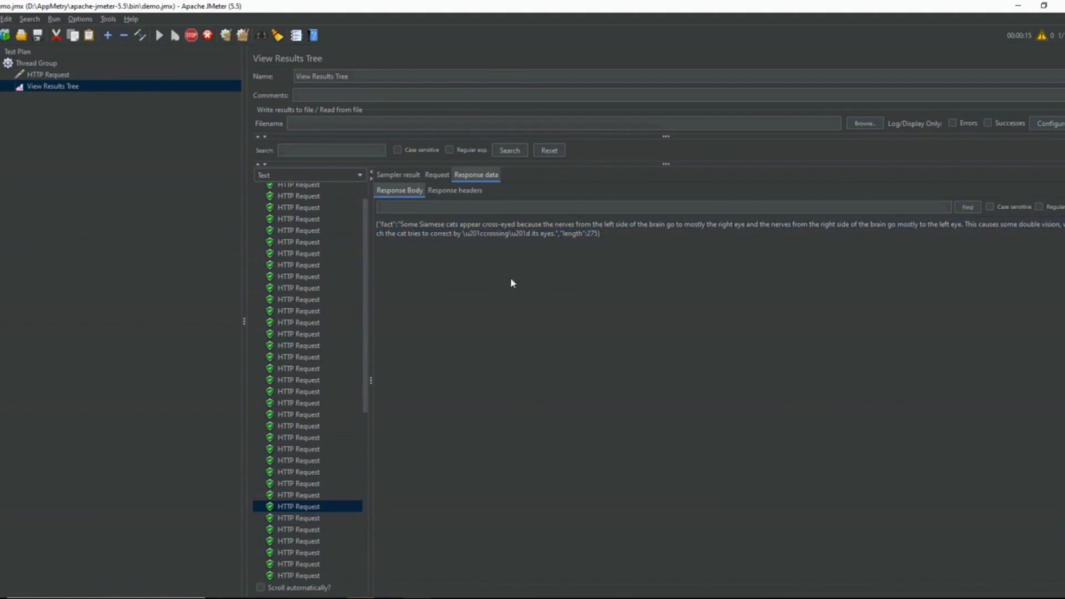
Step: Review the selected sample's sampler result, including its load time, and look through the remaining samples
left_click(397, 174)
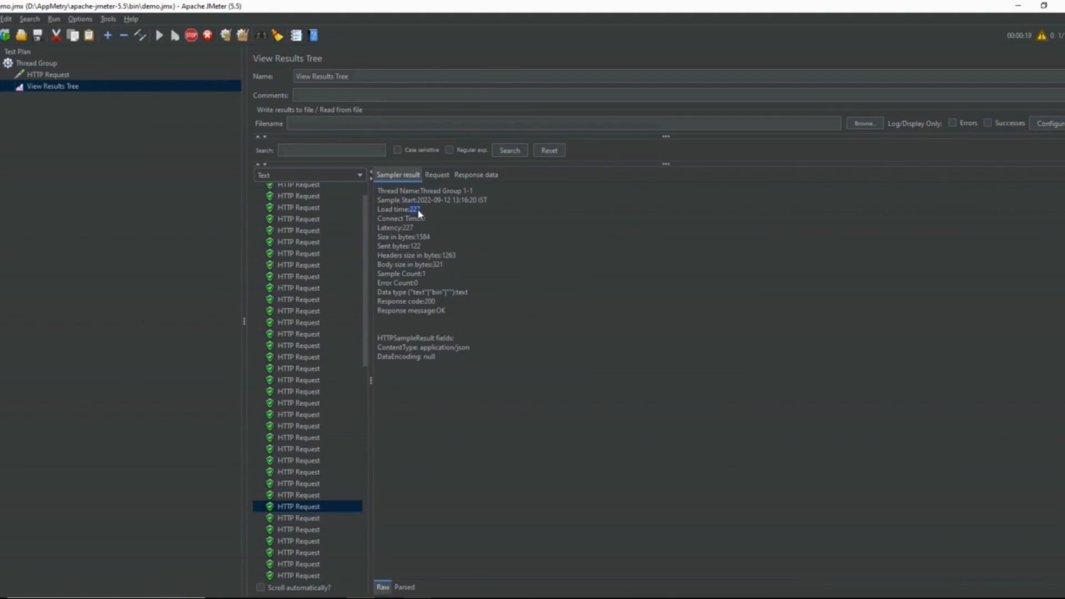
left_click(446, 245)
scroll(280, 361, "down", 10)
scroll(280, 361, "down", 1)
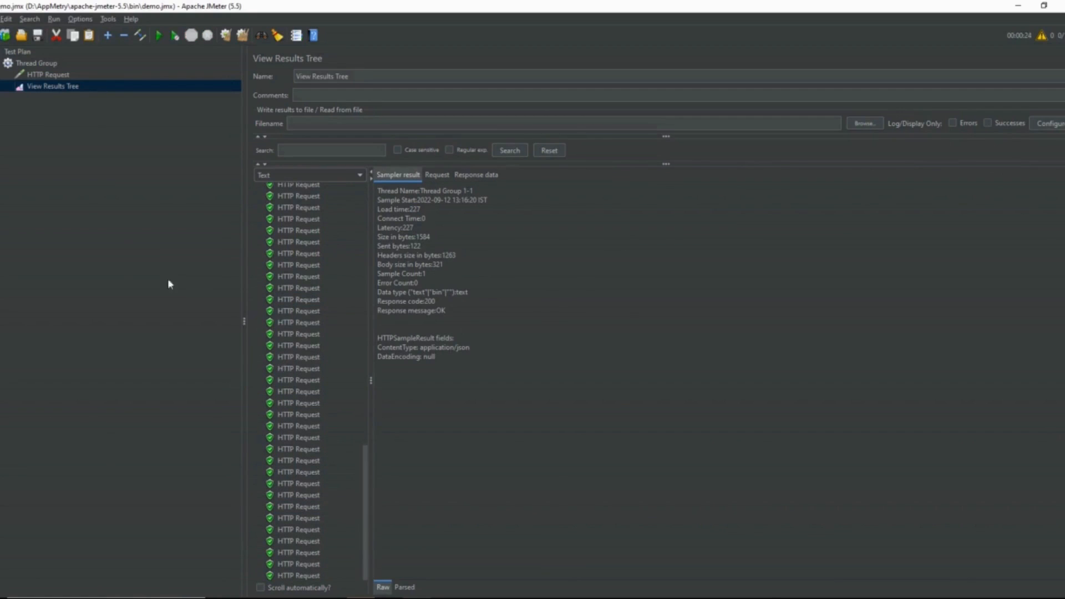
Step: Add an Aggregate Report listener to the Thread Group and start the test
left_click(53, 64)
right_click(54, 65)
mouse_move(67, 67)
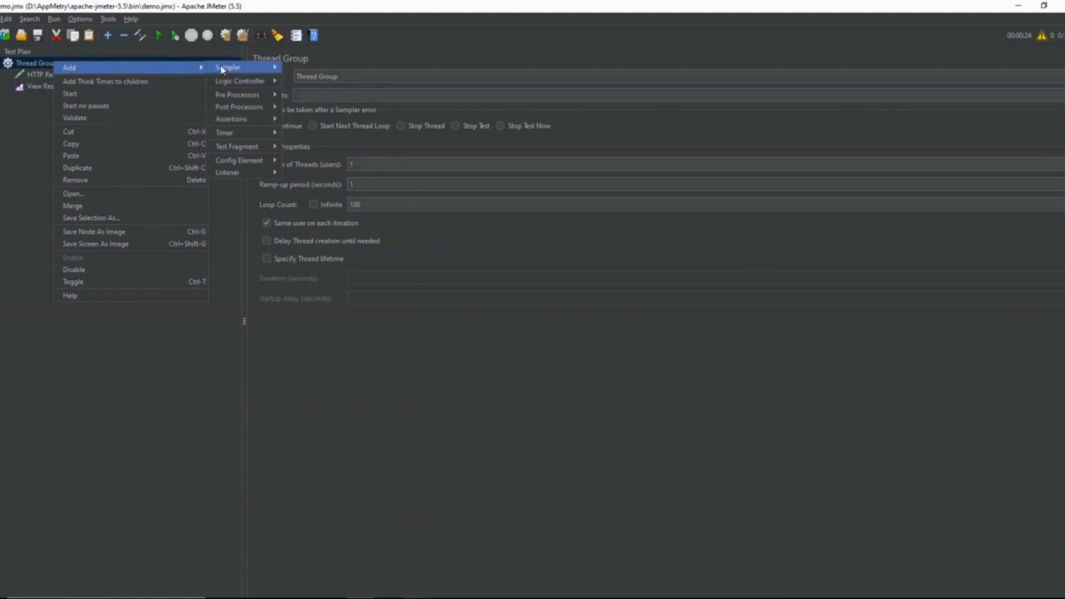
mouse_move(253, 176)
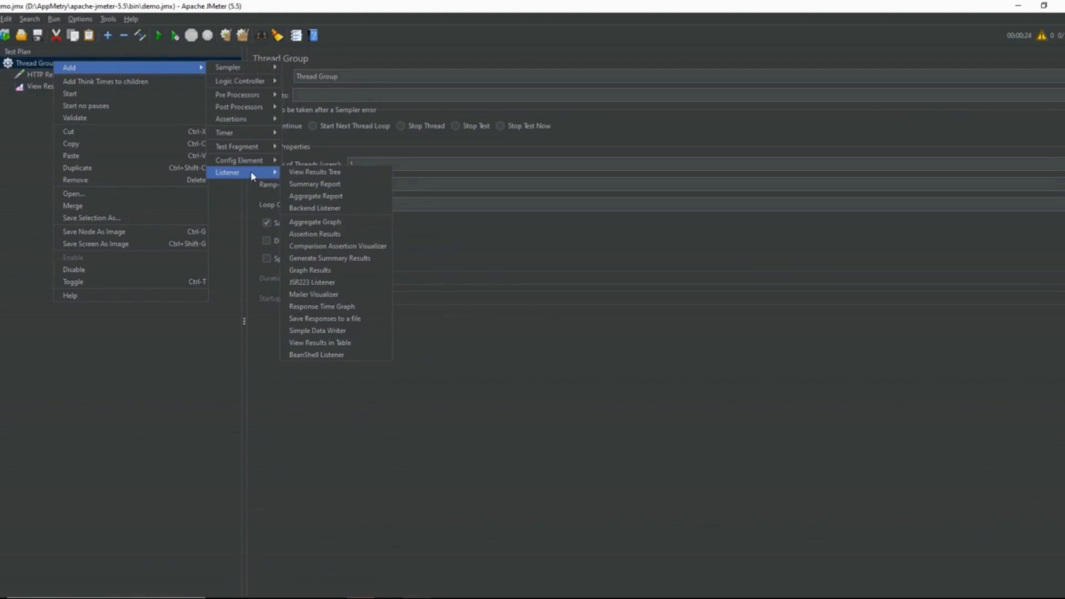
left_click(316, 196)
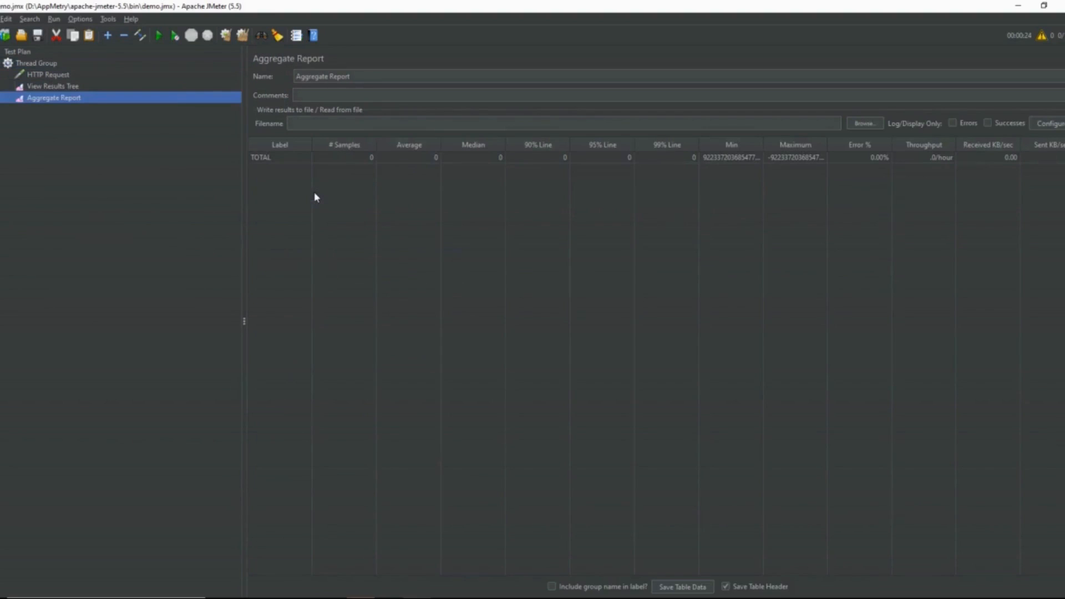
left_click(158, 37)
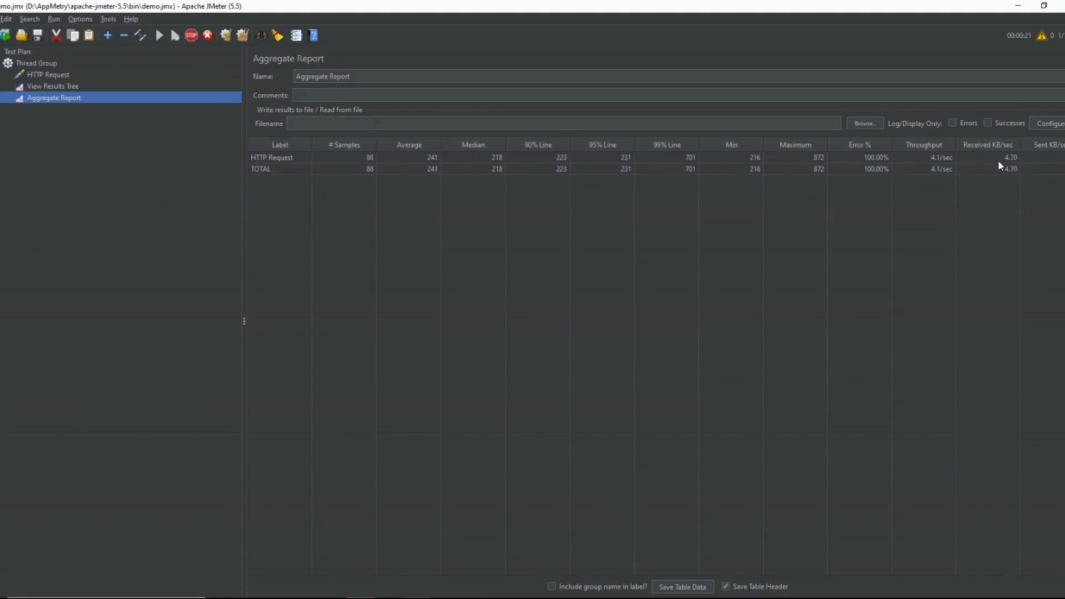
Step: Examine the sampler results of several HTTP Request samples in the View Results Tree
left_click(149, 88)
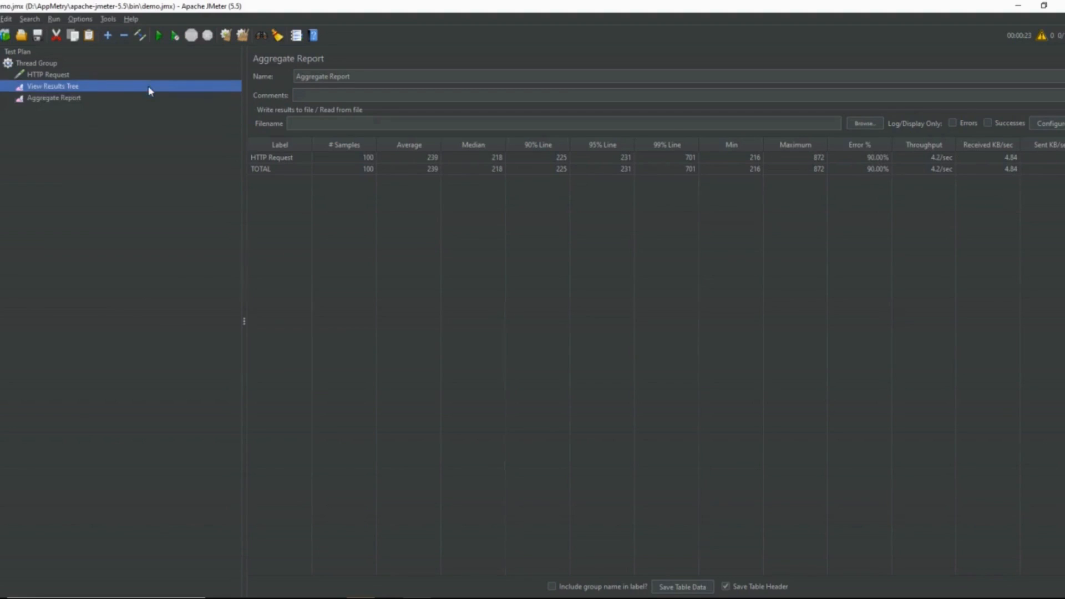
left_click(334, 276)
left_click(326, 197)
left_click(332, 287)
left_click(318, 334)
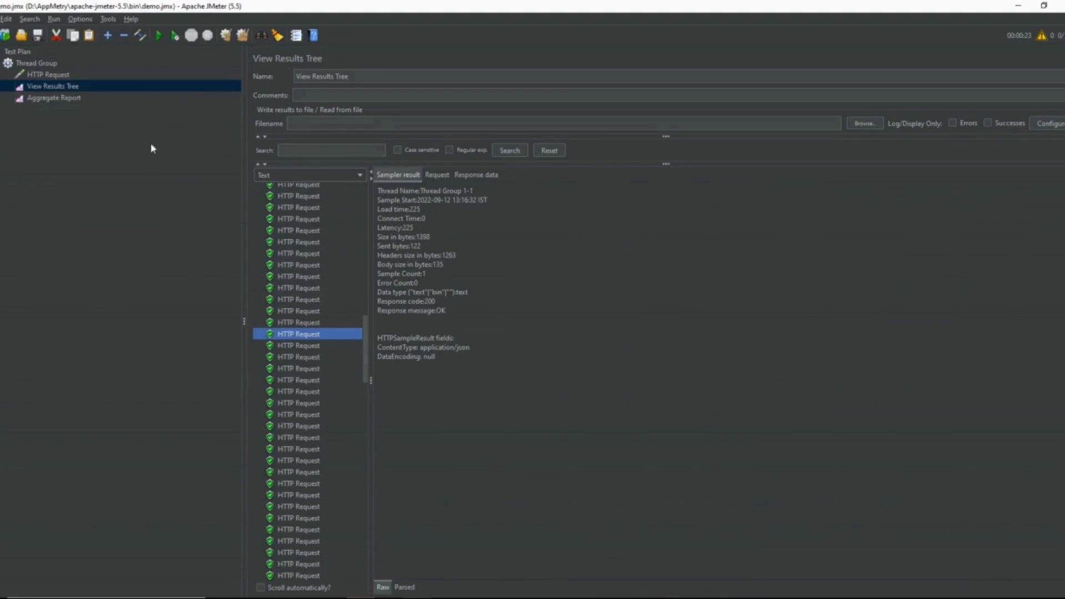
left_click(293, 253)
scroll(292, 252, "up", 5)
scroll(292, 253, "up", 3)
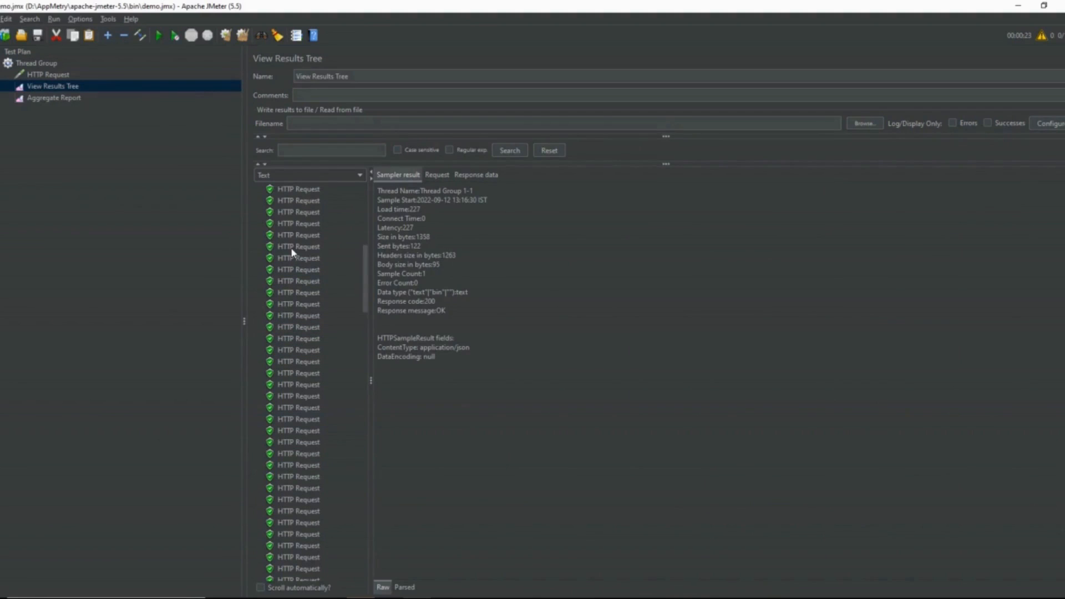
Step: Compare the response bodies of several HTTP Request samples in the results tree
left_click(293, 250)
left_click(469, 175)
left_click(290, 316)
left_click(288, 407)
left_click(286, 454)
left_click(296, 373)
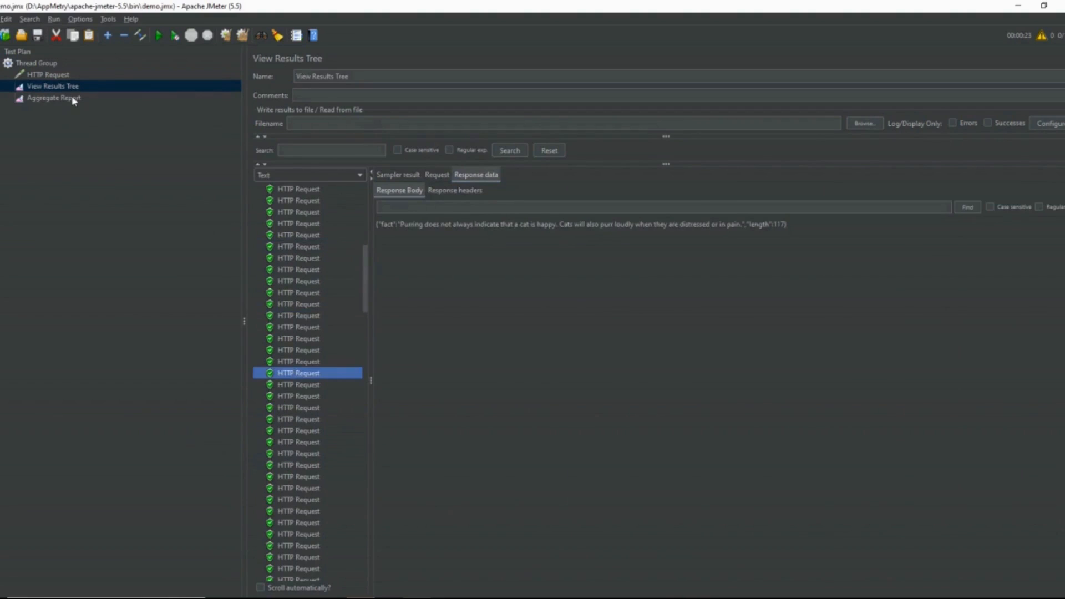
Step: Review the Aggregate Report's sample count and average response time for the HTTP Request, checking back against the results tree
left_click(86, 97)
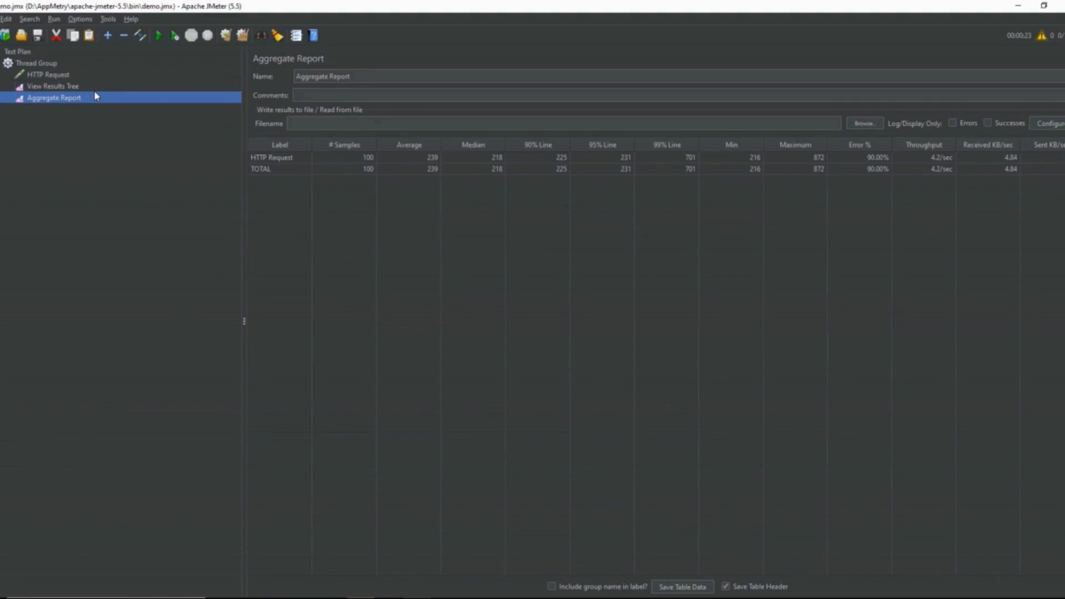
left_click(95, 88)
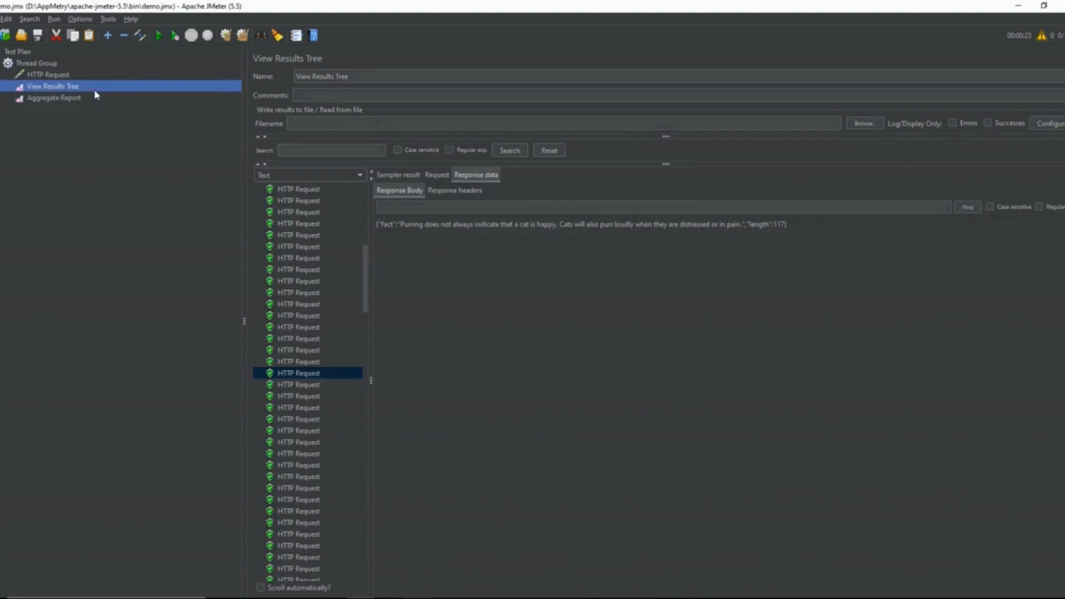
left_click(116, 78)
left_click(113, 87)
left_click(122, 100)
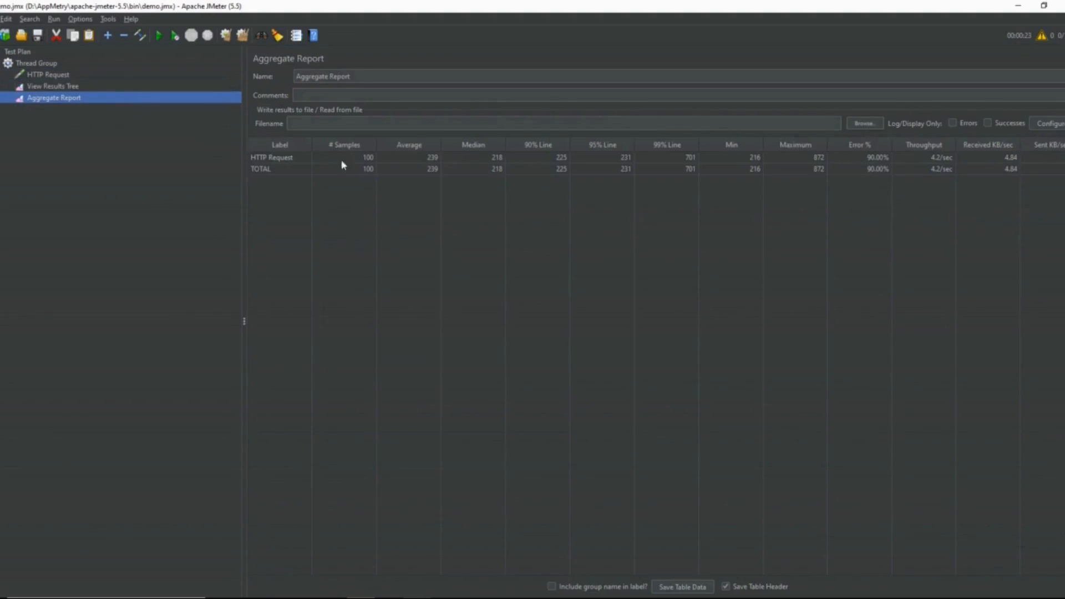
left_click(427, 161)
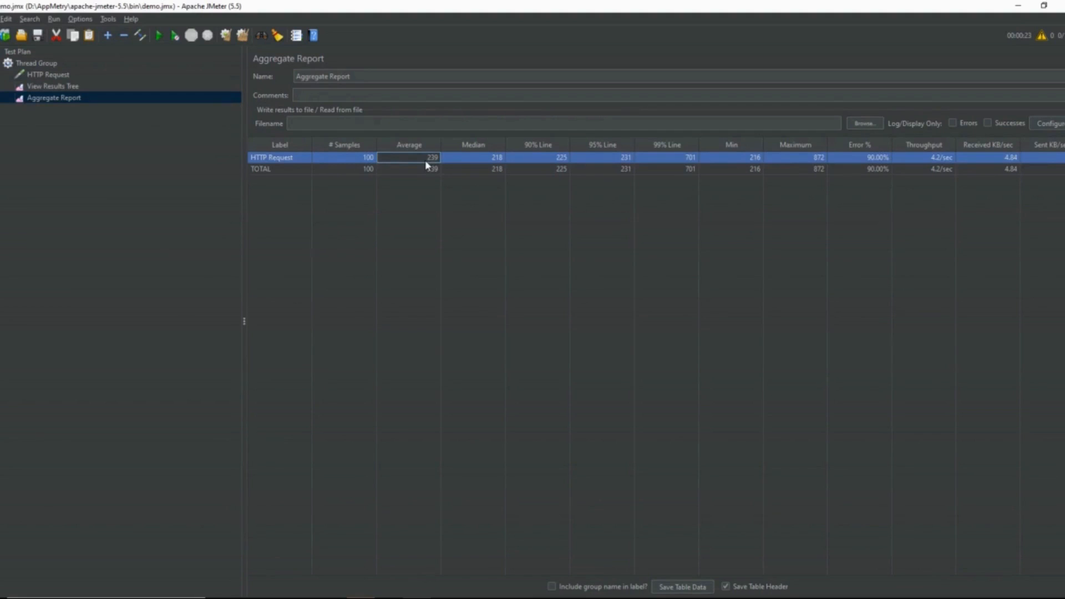
left_click(165, 168)
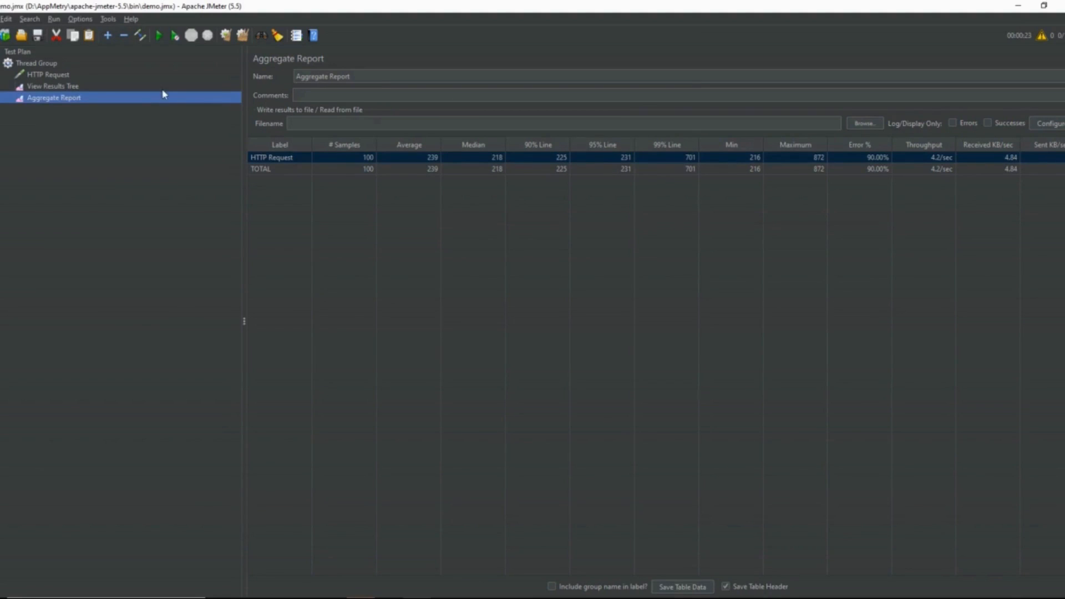
Step: Add a Response Time Graph listener to the Thread Group
right_click(50, 63)
mouse_move(85, 70)
mouse_move(255, 175)
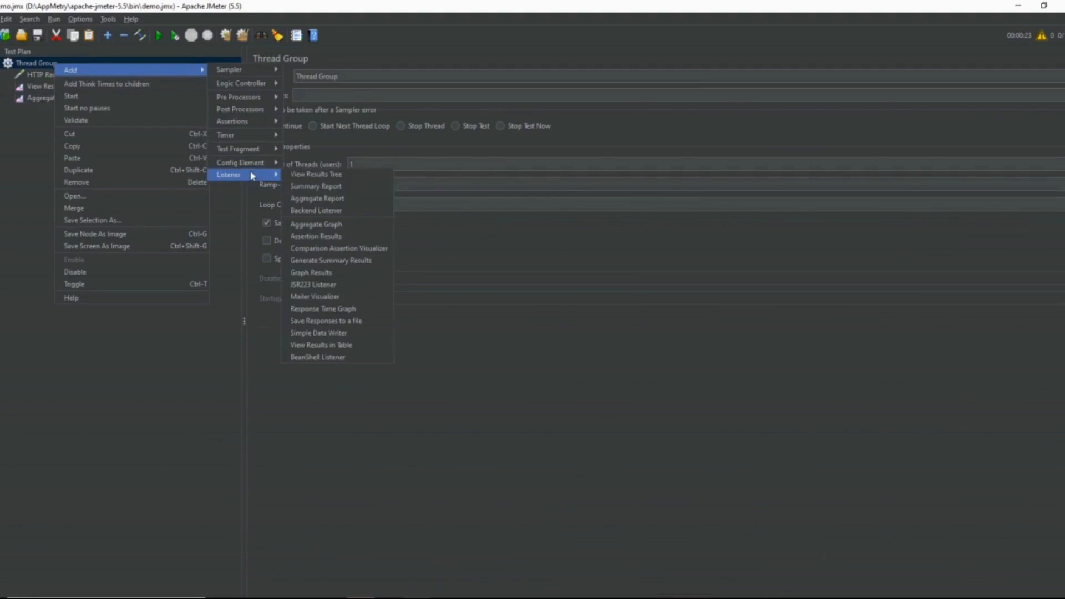
left_click(371, 309)
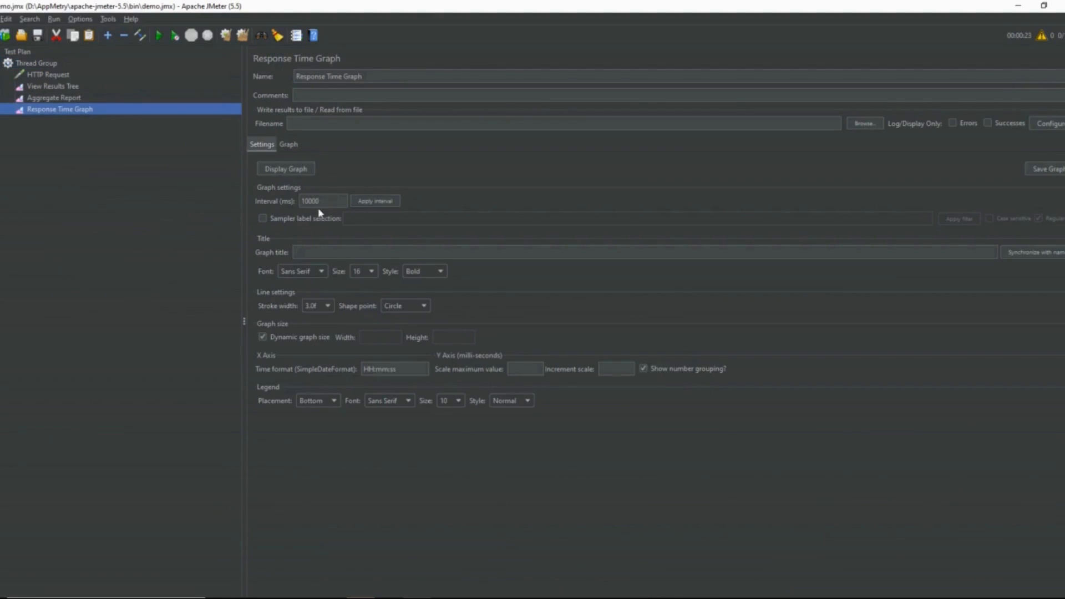
Step: Set the Response Time Graph's interval to 20 ms and start the test
left_click_drag(324, 203, 287, 203)
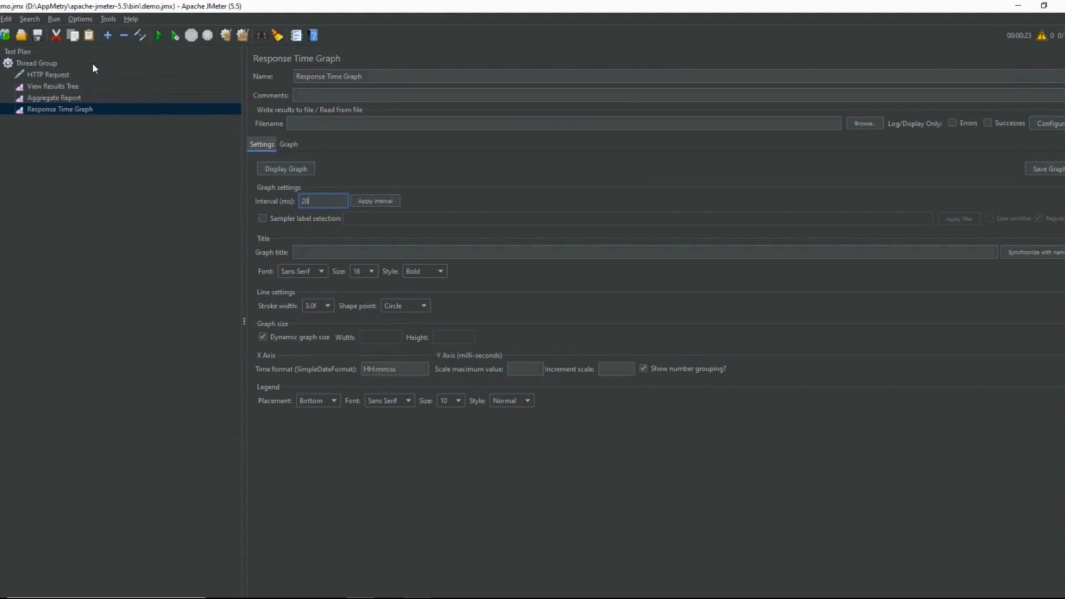
left_click(155, 41)
Step: Check the response time graph repeatedly while the test is running
left_click(289, 145)
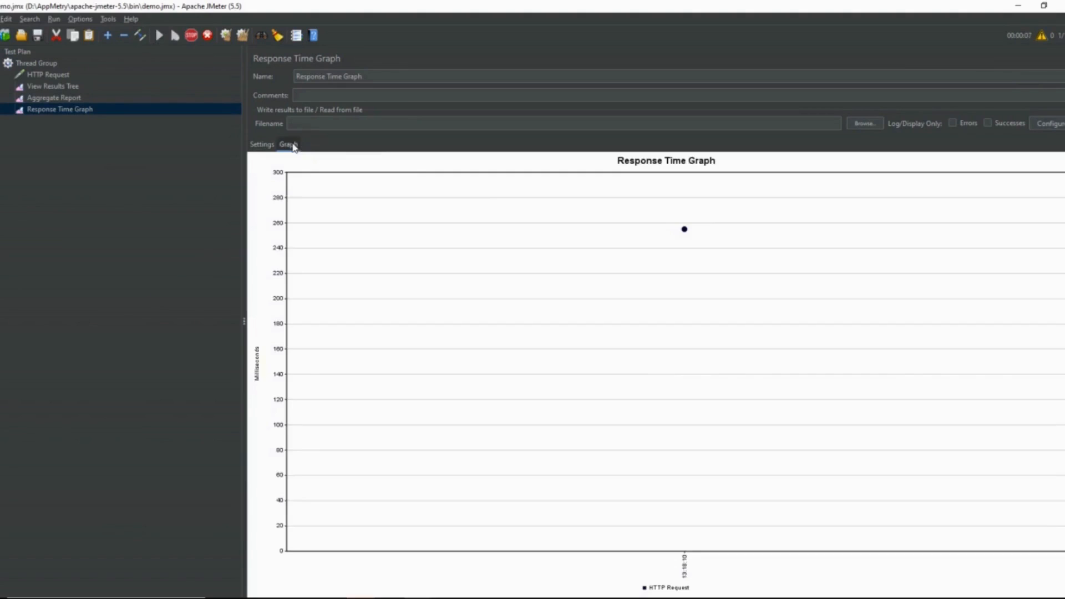
left_click(262, 144)
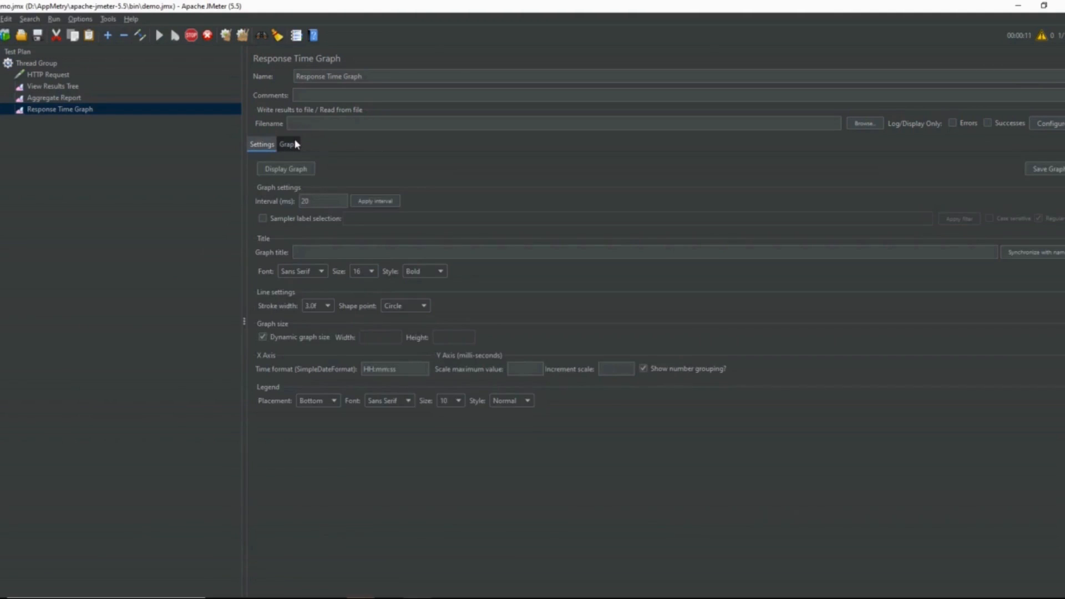
left_click(289, 144)
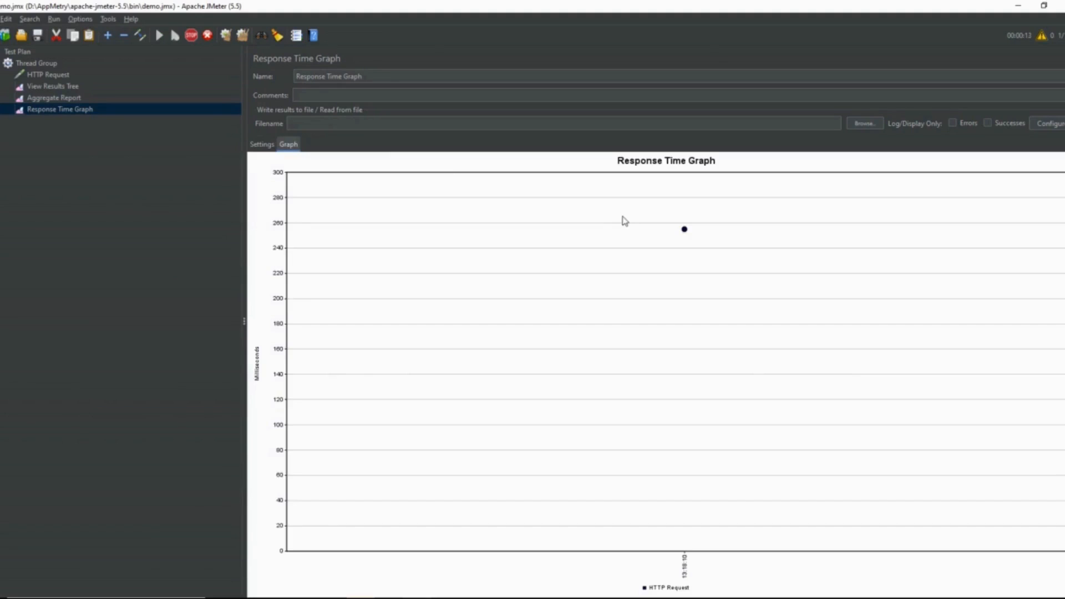
left_click(262, 145)
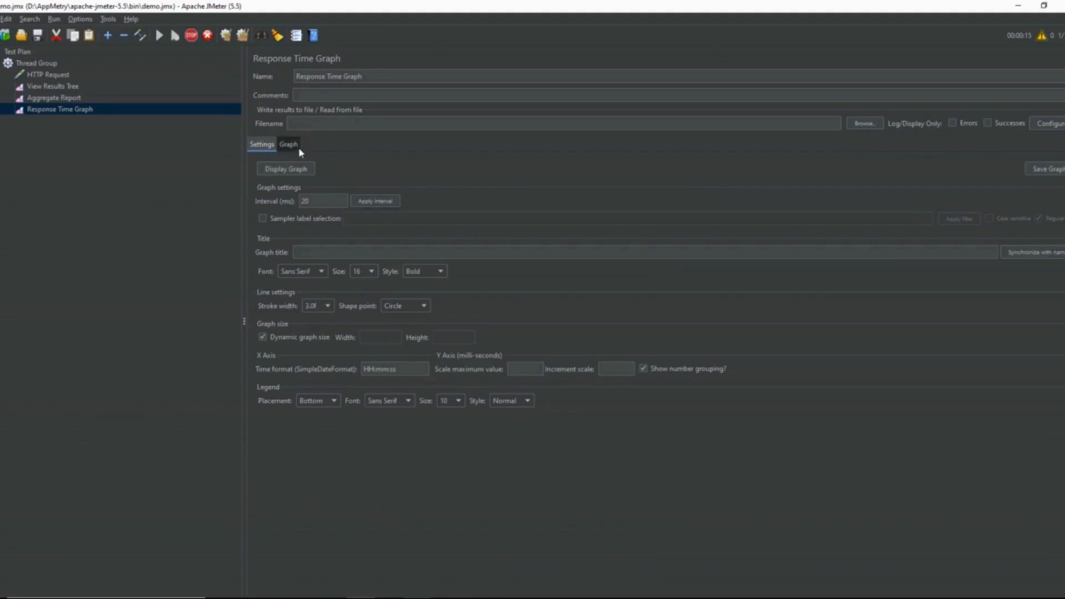
left_click(290, 145)
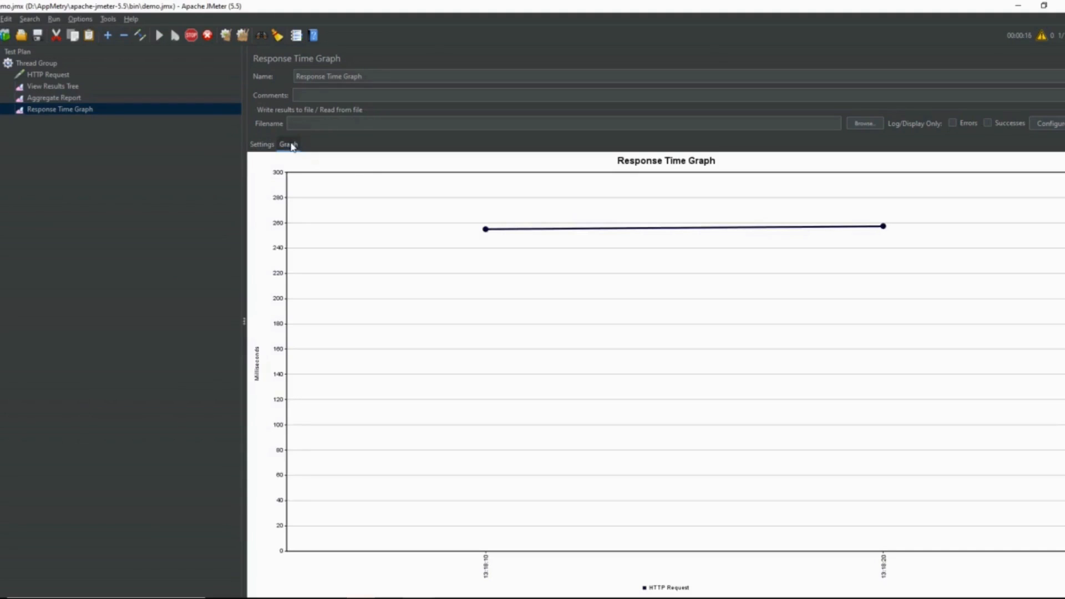
left_click(261, 144)
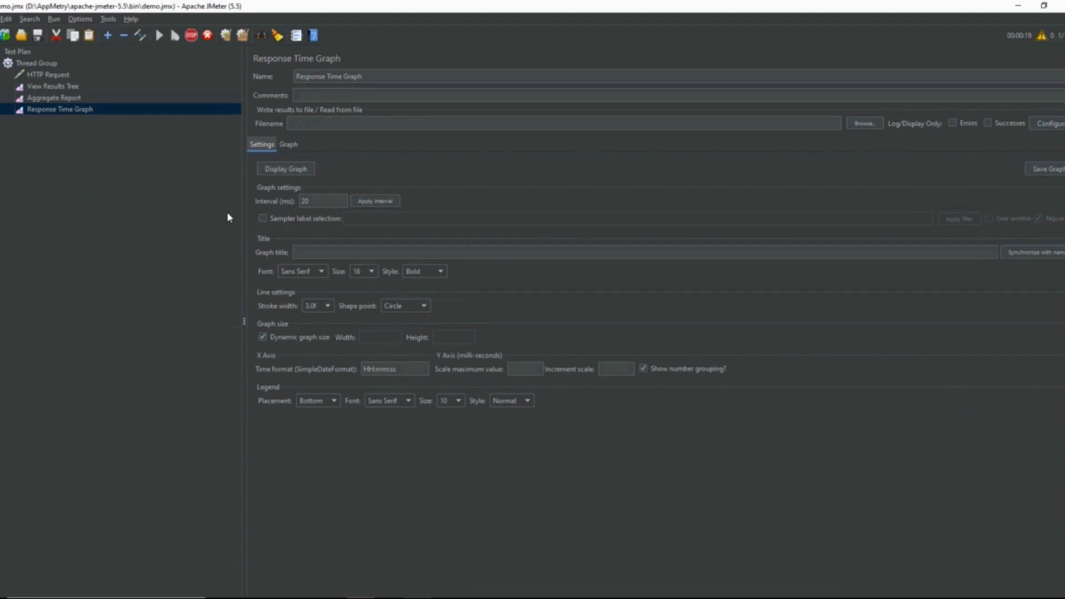
Step: Apply the 20 ms interval to the Response Time Graph and display the plotted response times
left_click(385, 201)
left_click(289, 144)
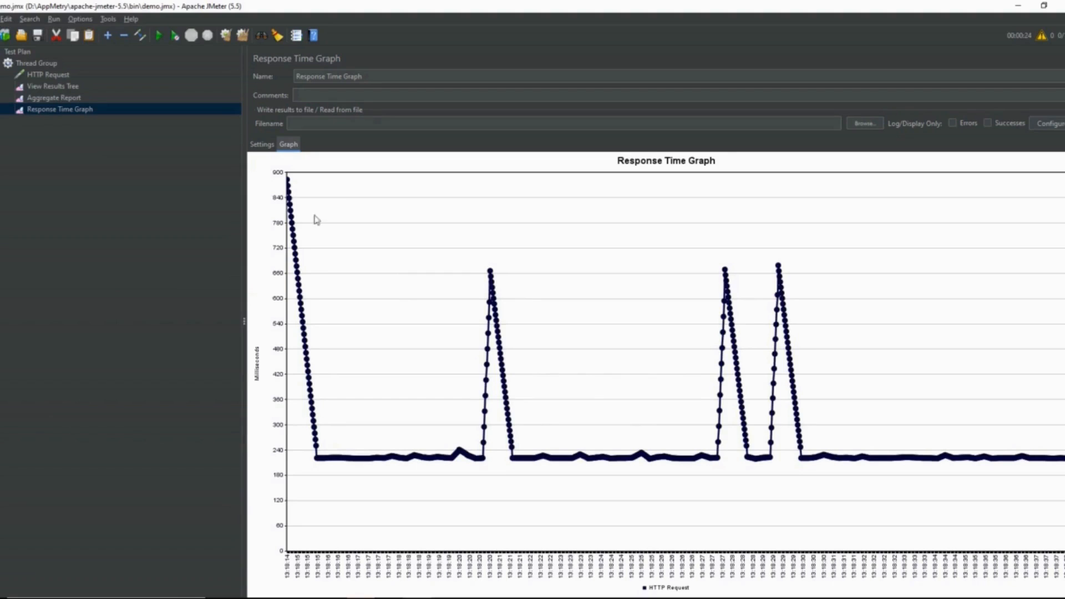
left_click(325, 124)
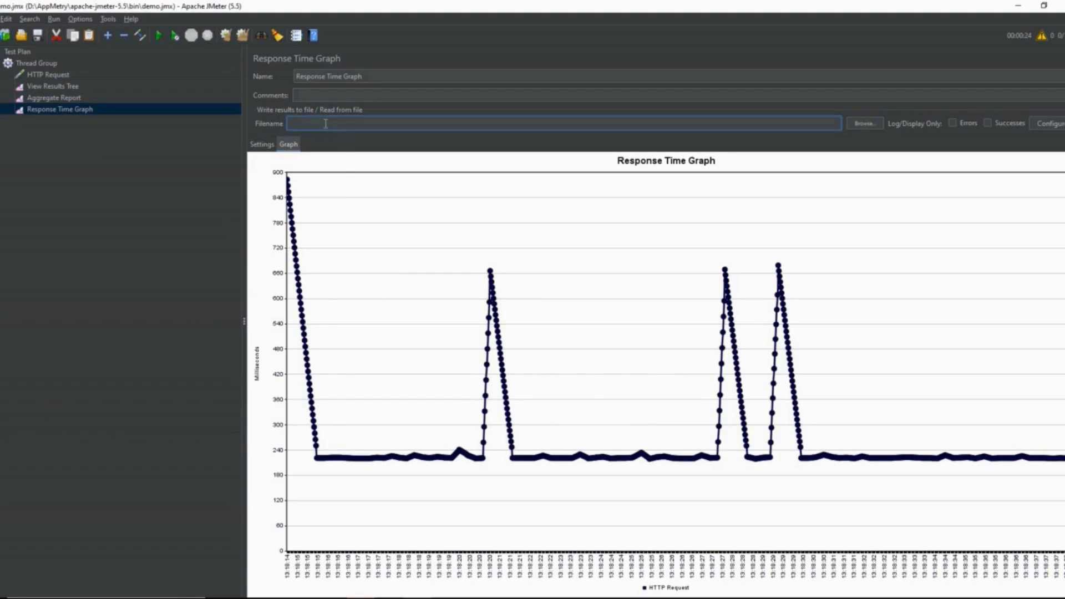